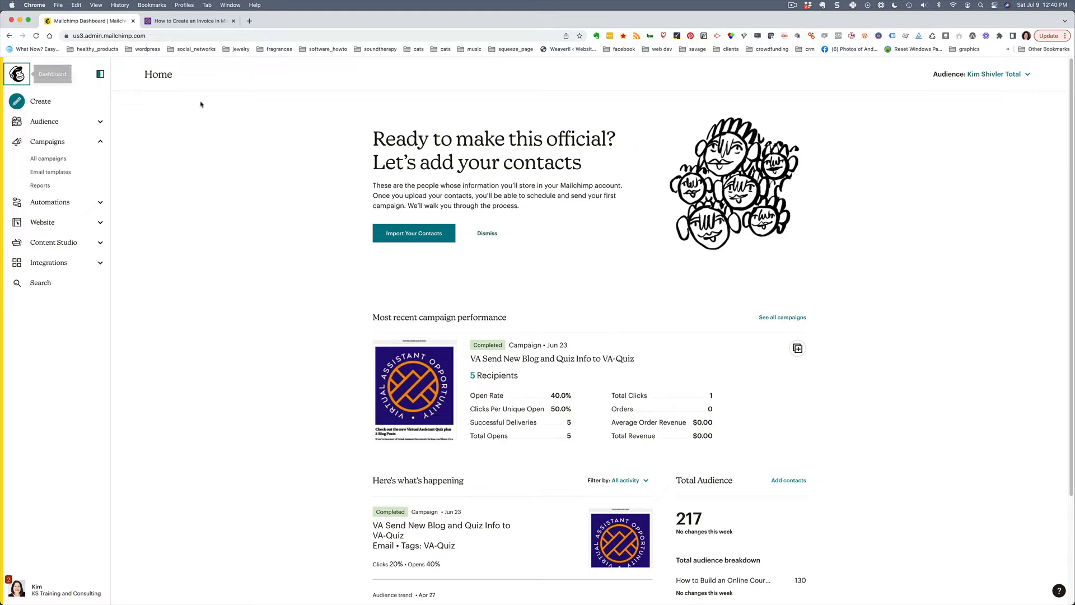
Step: Create a new campaign from the saved VA-Blog-Newsletter email template
left_click(55, 174)
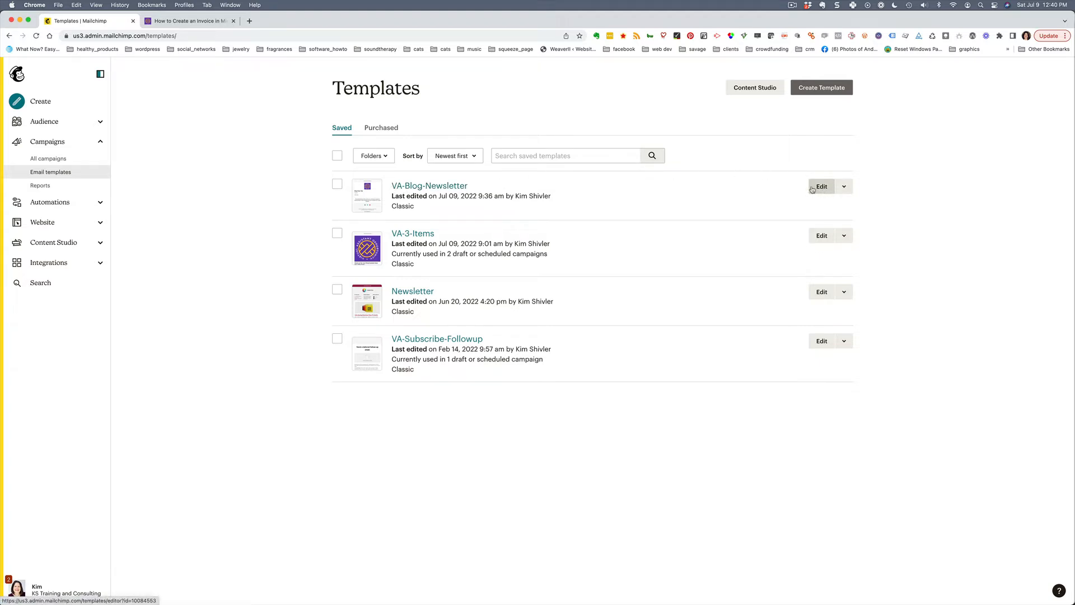
left_click(849, 190)
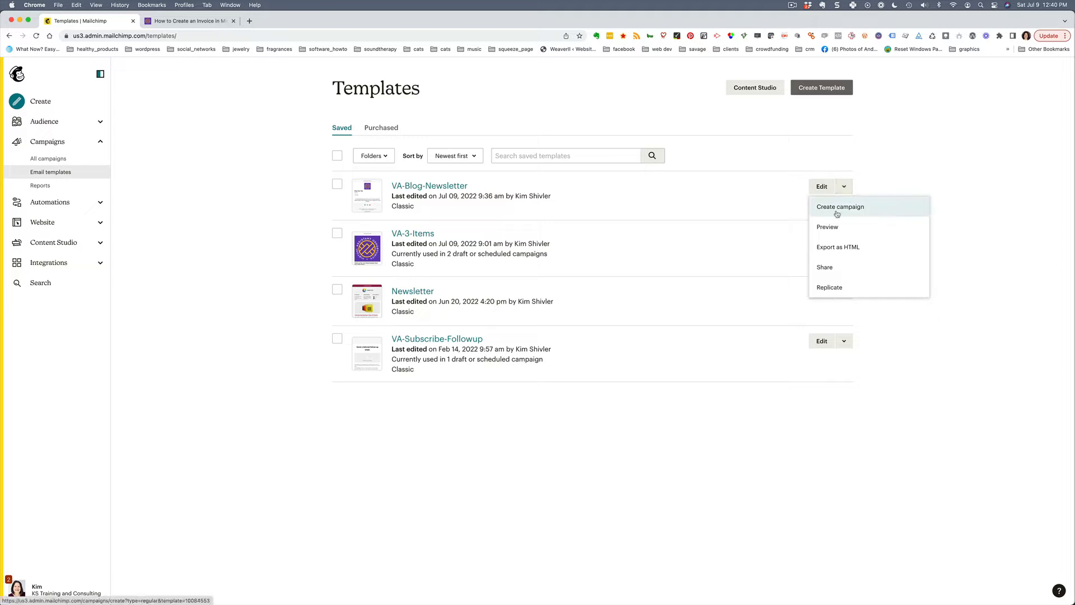
left_click(836, 214)
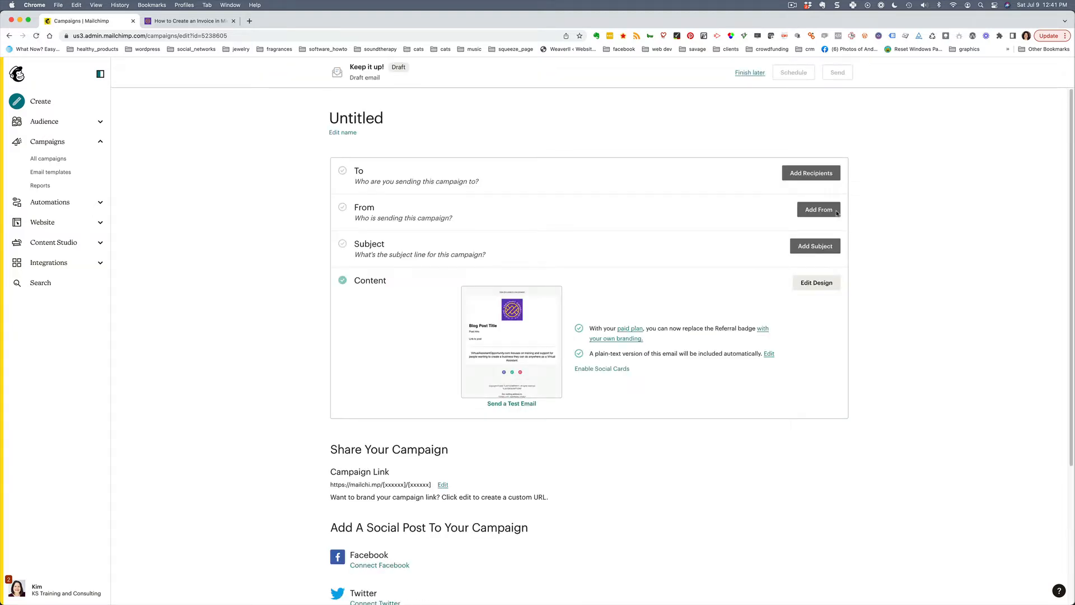
Step: Choose the audience ending in "Total" as the campaign's recipients, leaving the "To" field unpersonalized
mouse_move(517, 334)
left_click(813, 178)
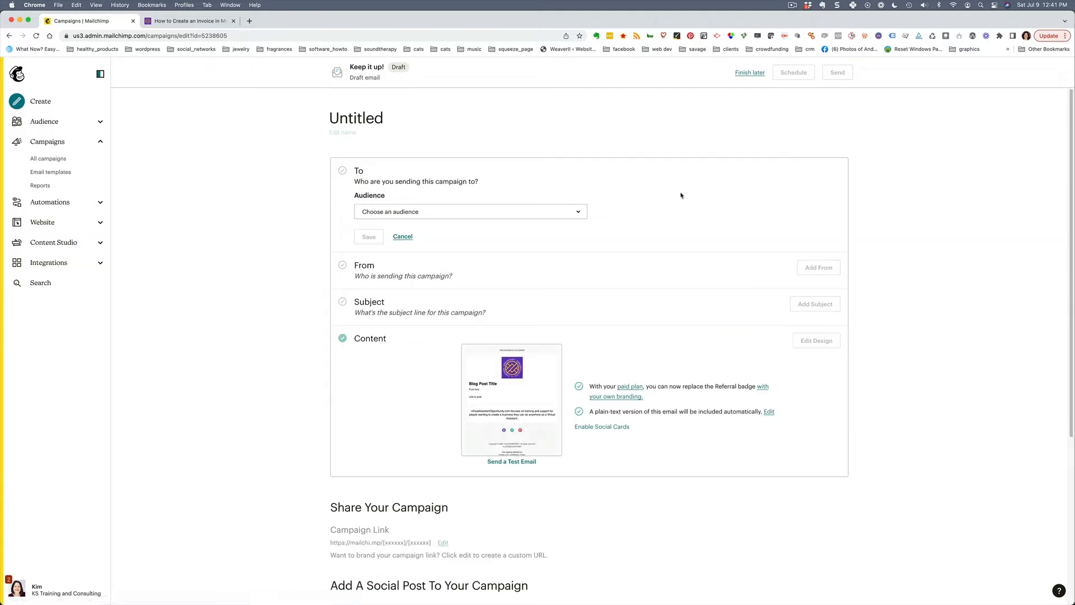
left_click(575, 216)
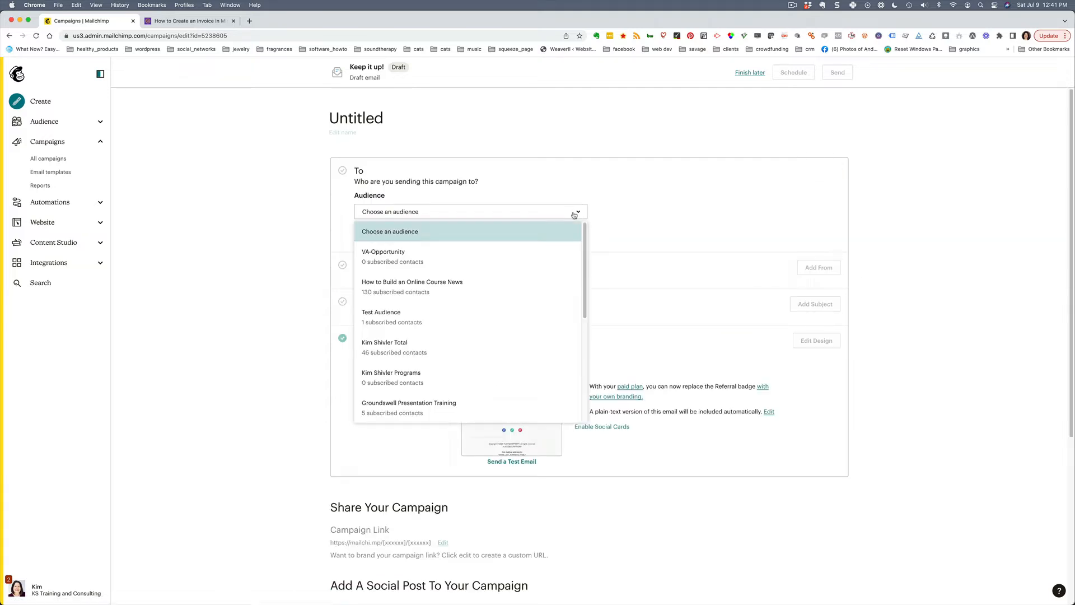
left_click(493, 347)
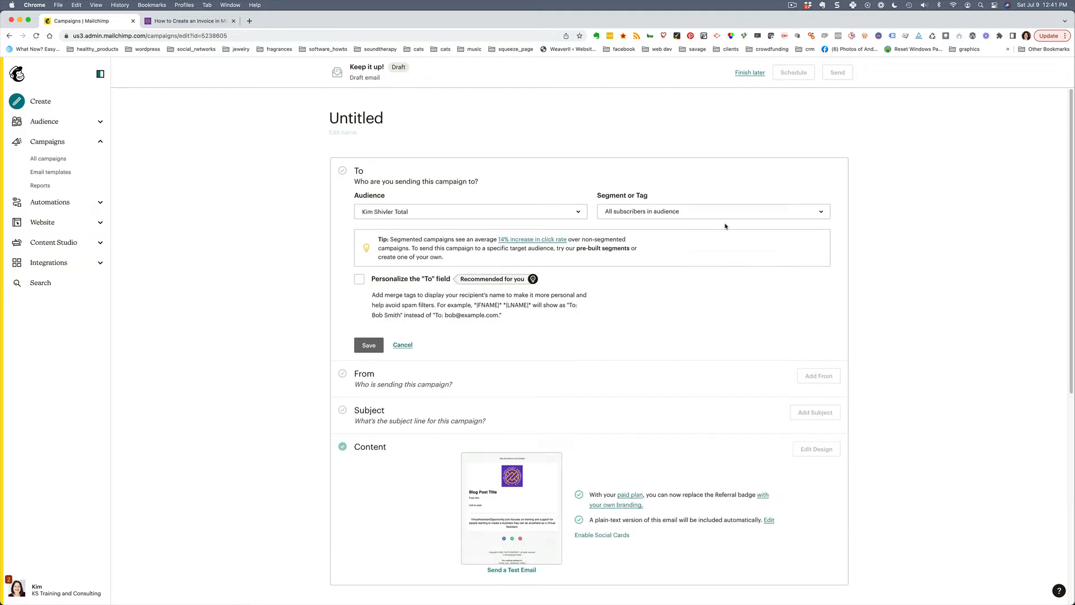
left_click(359, 279)
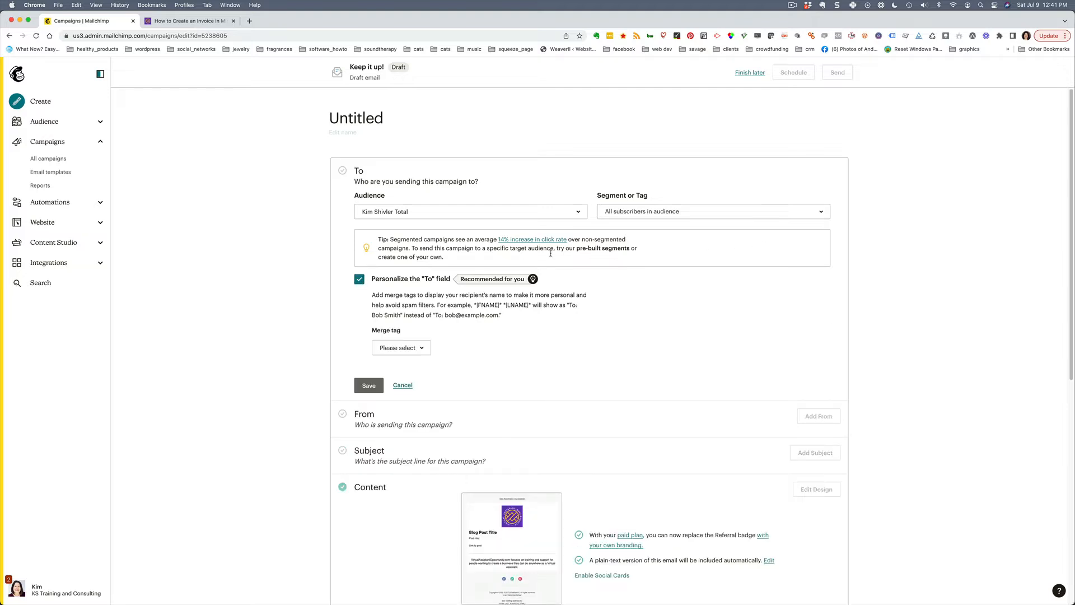
left_click(361, 281)
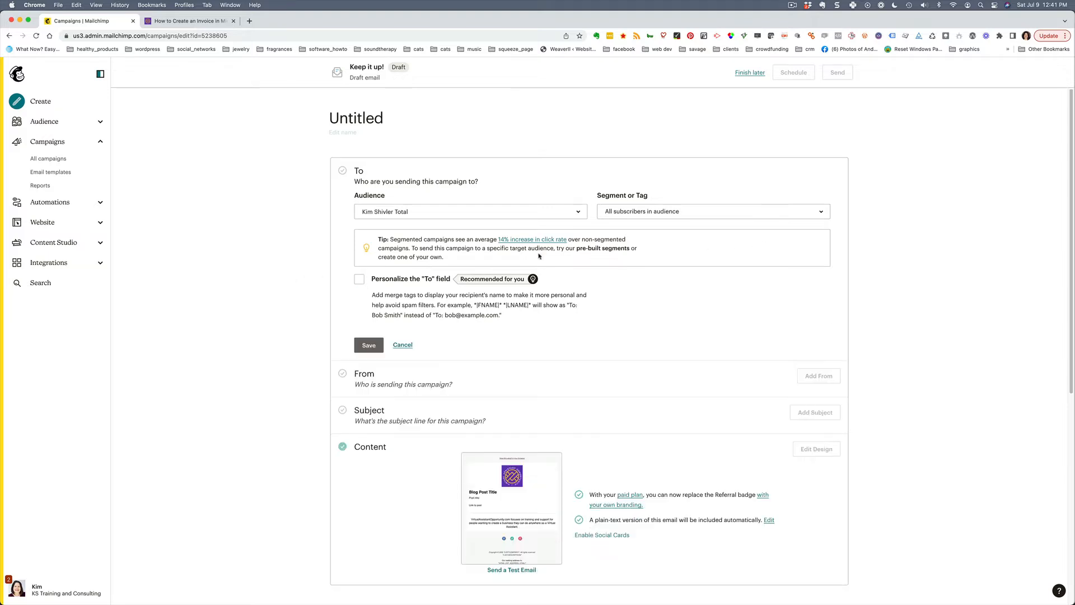
Step: Limit the recipients to contacts with the VA-Opp tag and save the recipient settings
left_click(821, 211)
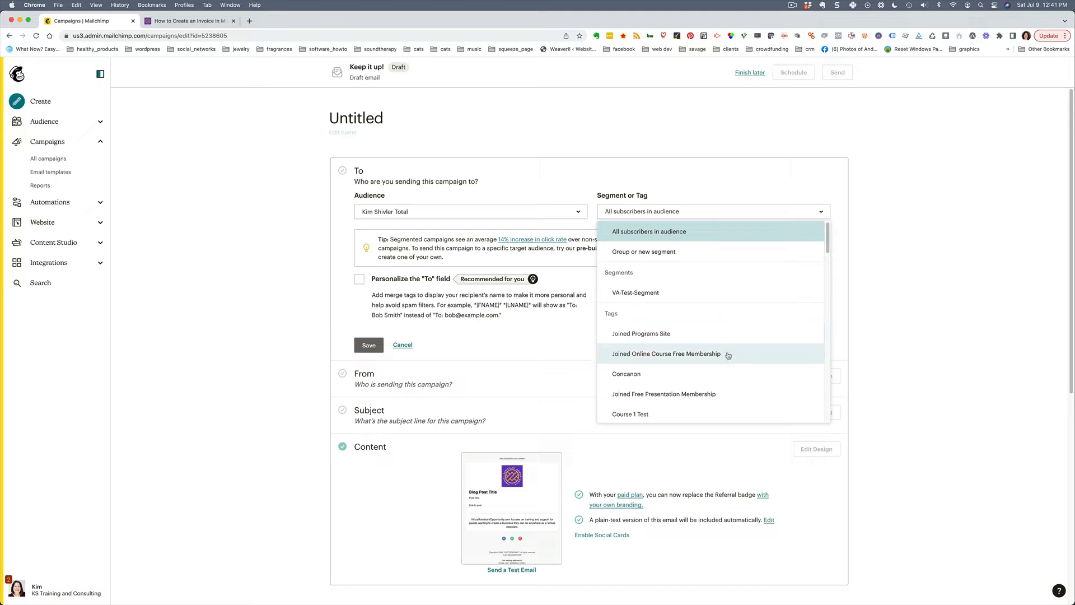
scroll(727, 352, "down", 5)
scroll(728, 355, "down", 10)
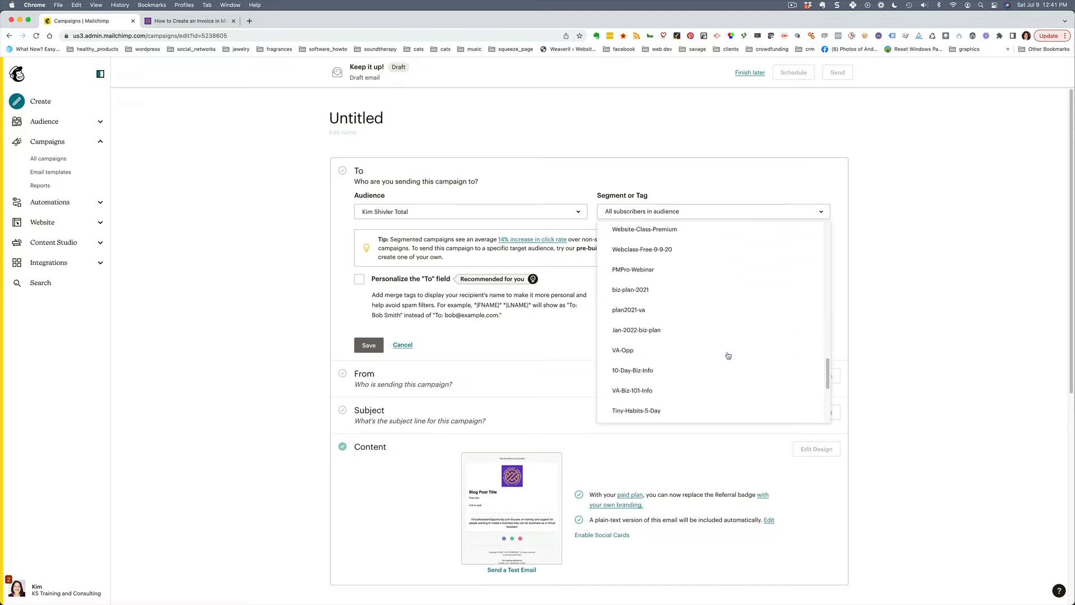
left_click(664, 352)
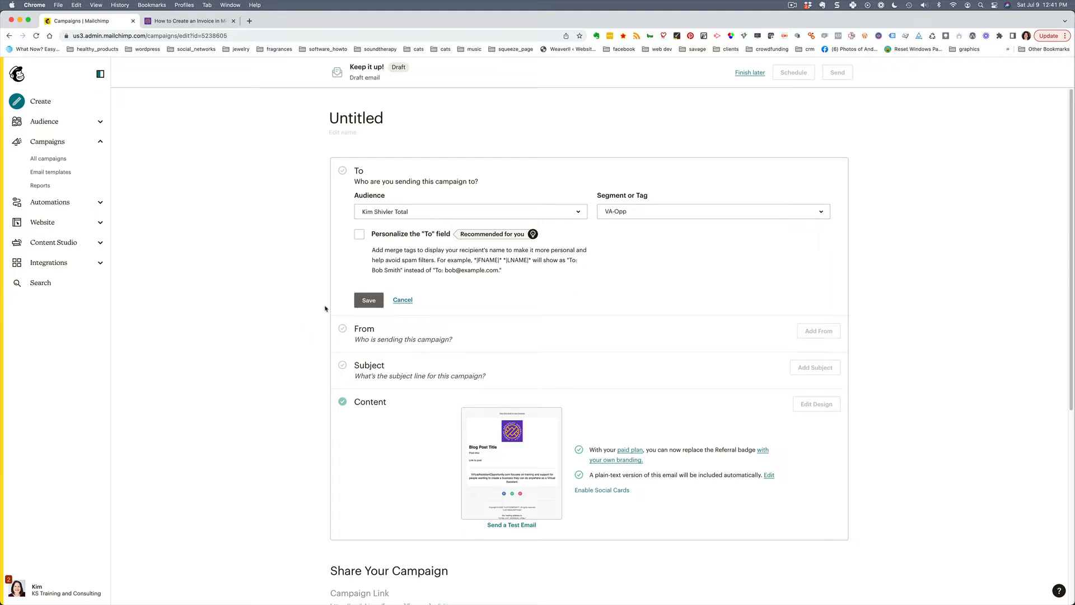
left_click(365, 301)
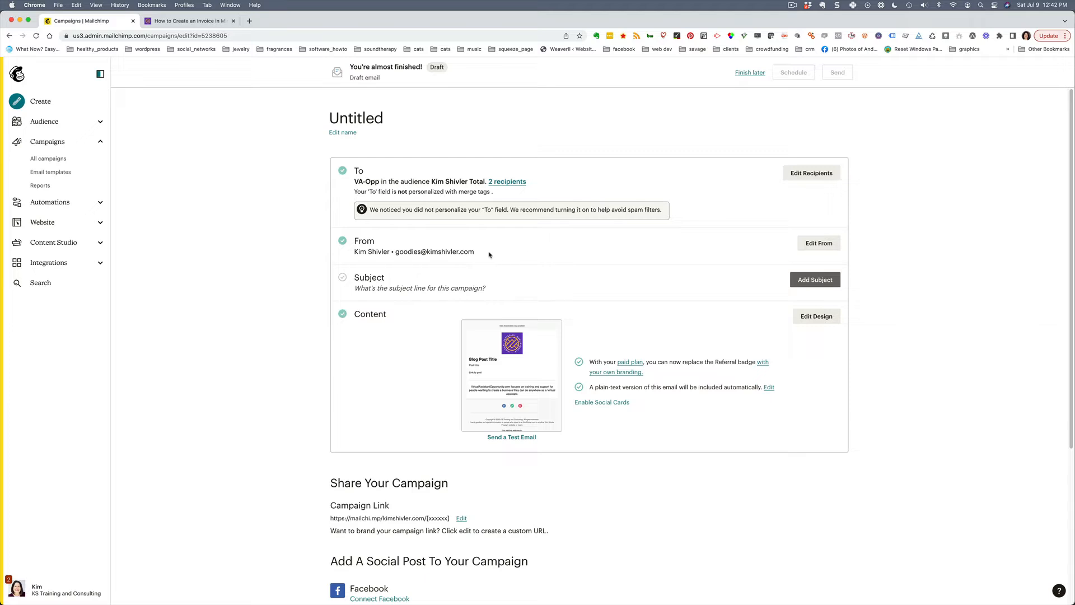
Step: Set the campaign's subject line to "Virtual Assistant Opportunity Blog Post and Bonus Video"
left_click(816, 281)
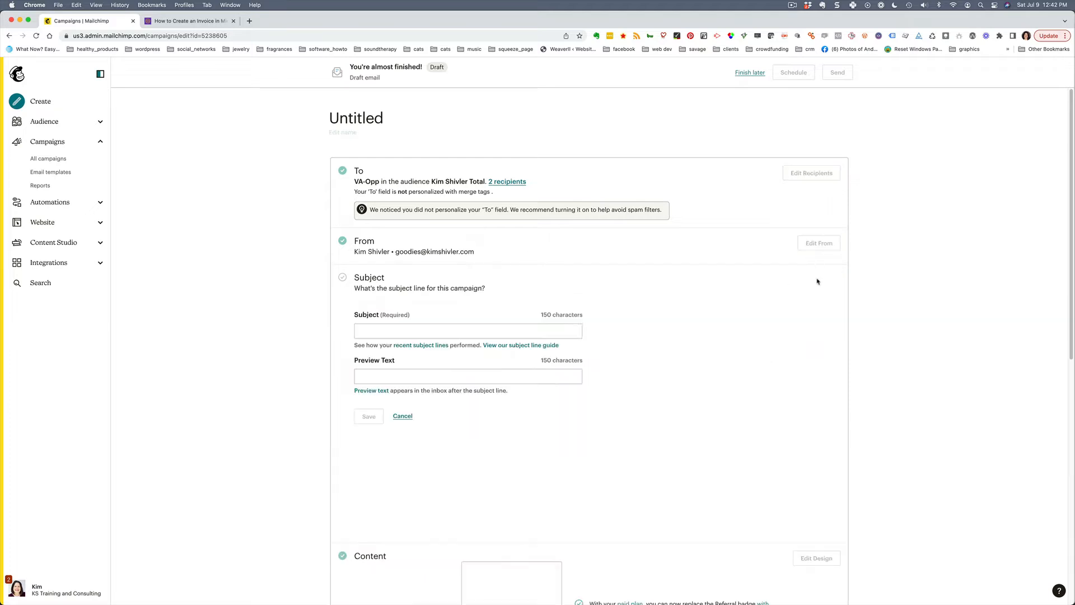
left_click(496, 331)
type("Virtual Assistant Opportunity Blog Post and Bonus Video")
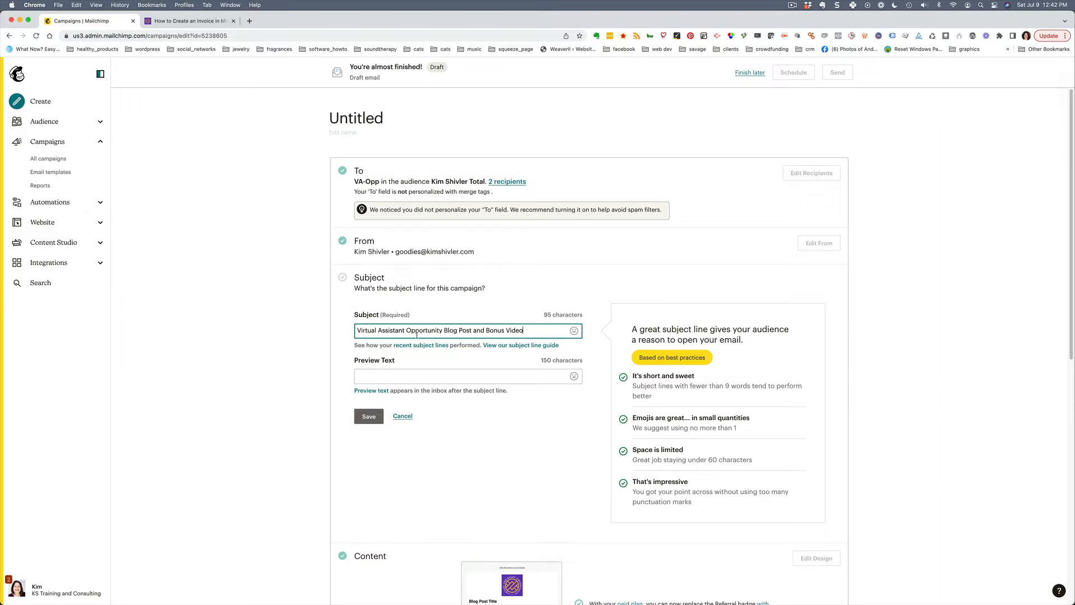
Step: Set the preview text to "Learn how to create an invoice in Microsoft Excel in this week's blog" and save the subject settings
left_click(409, 375)
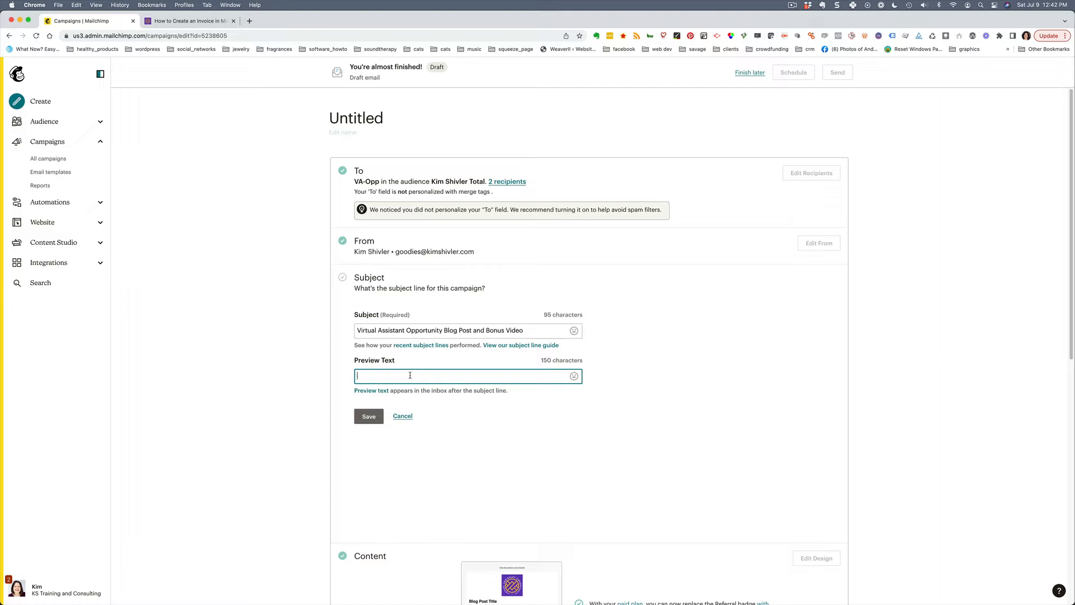
type("Learn how to create an invoice in Microsoft Excel in ")
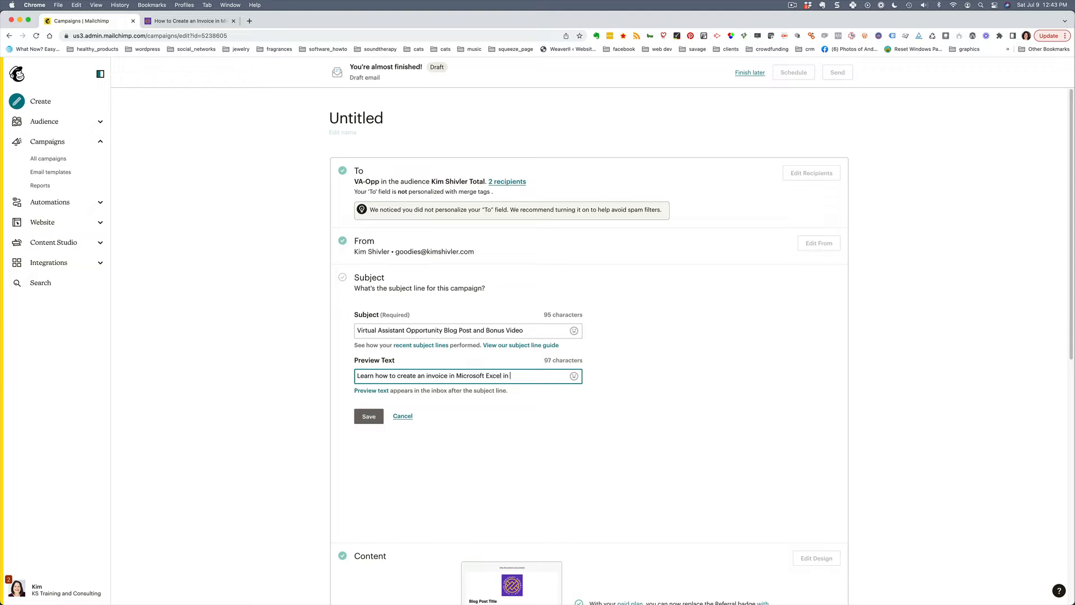
type("this week's blog")
left_click(368, 418)
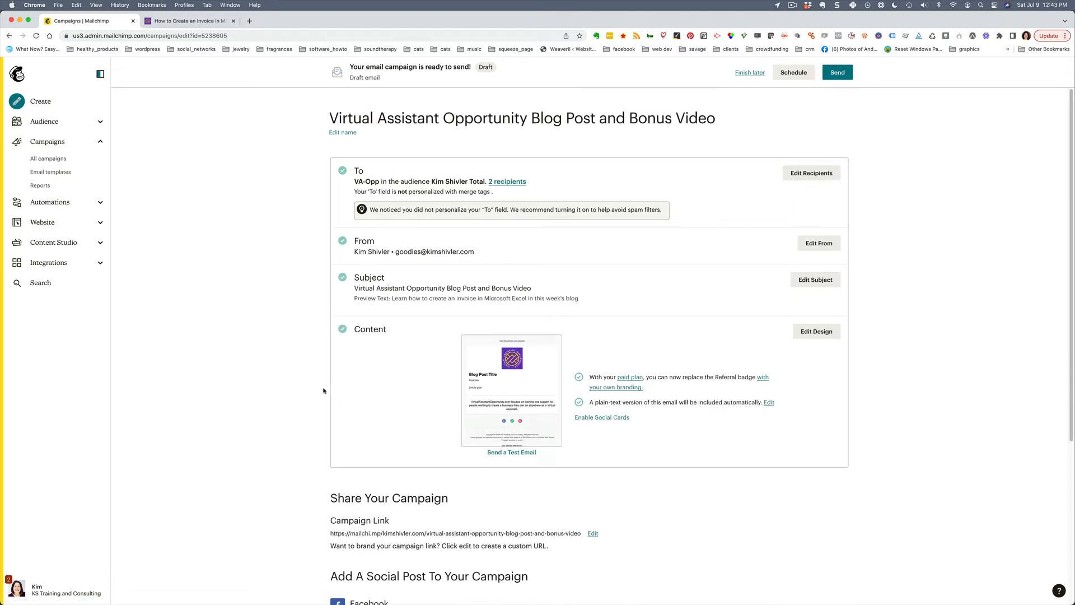
Step: Open the email design and replace the "Blog Post Title" heading with "How to Create an Invoice in Microsoft Excel"
scroll(836, 407, "down", 5)
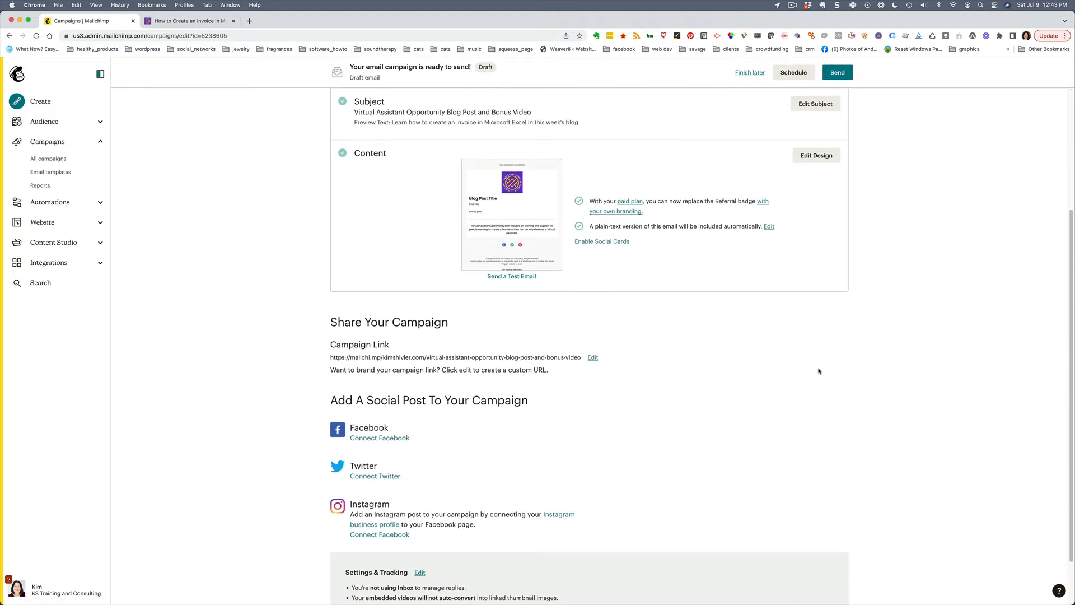
scroll(801, 217, "up", 1)
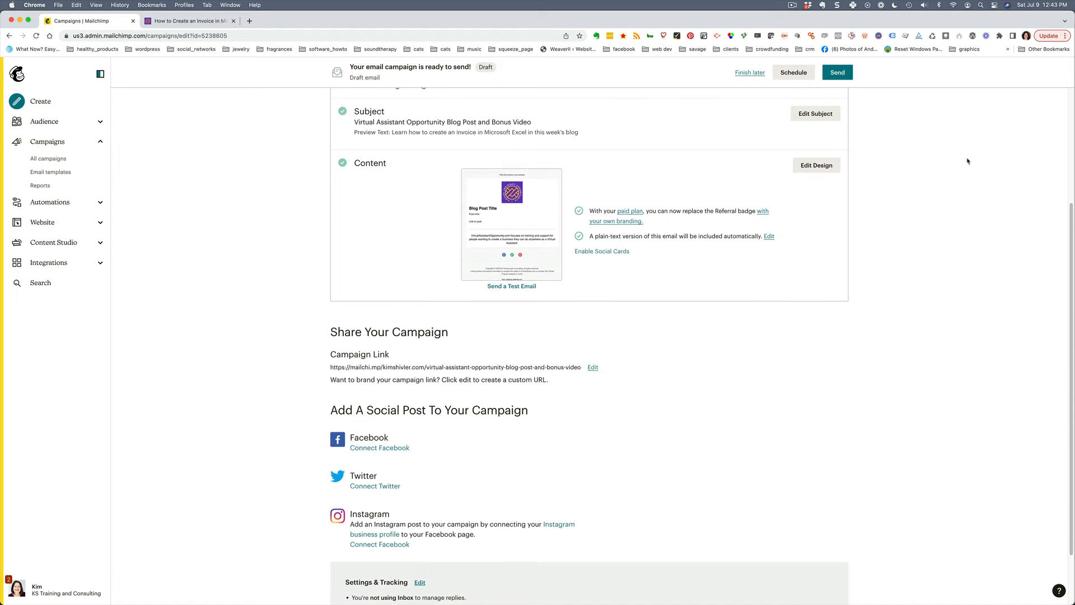
left_click(813, 166)
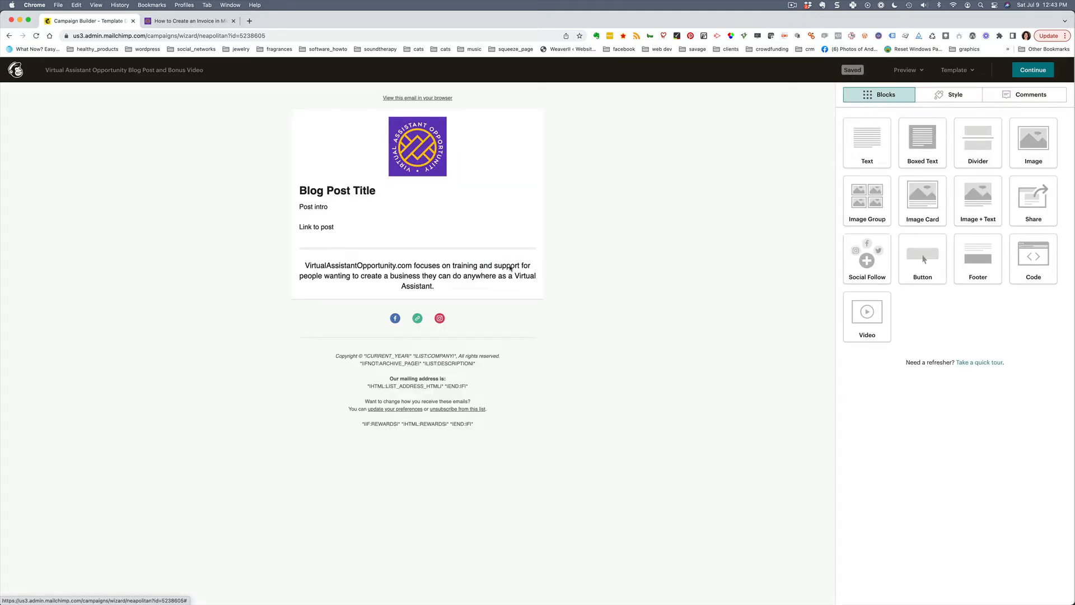
left_click(376, 213)
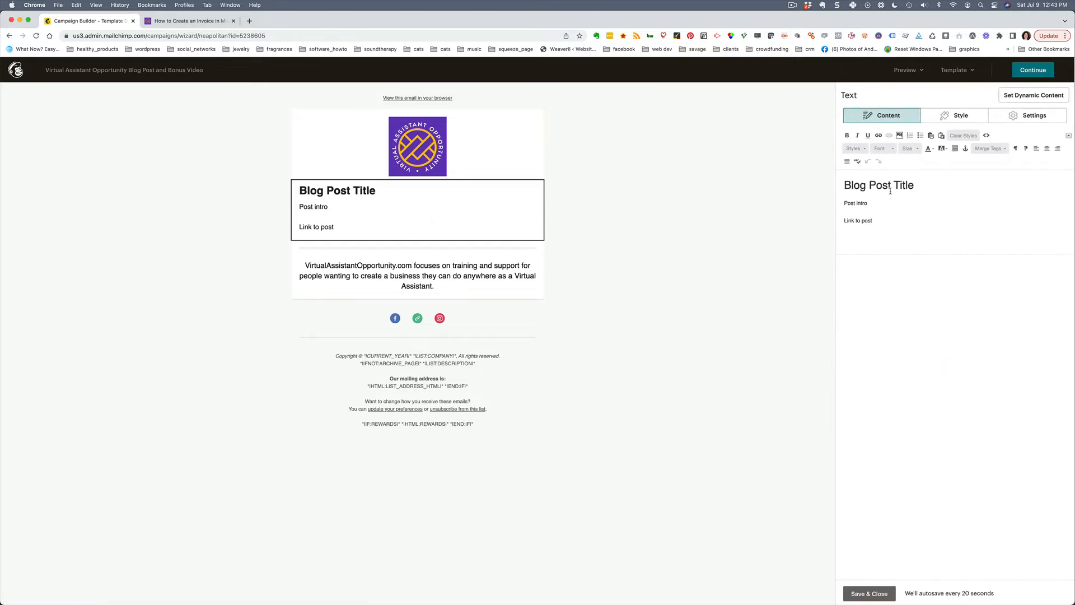
left_click_drag(844, 185, 946, 180)
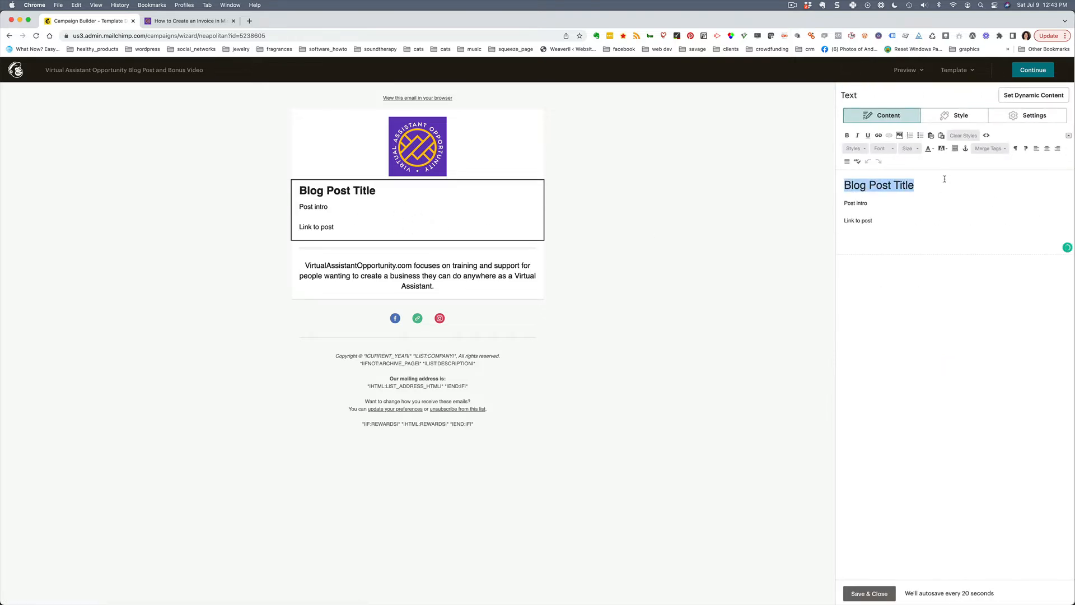
type("How to Crea")
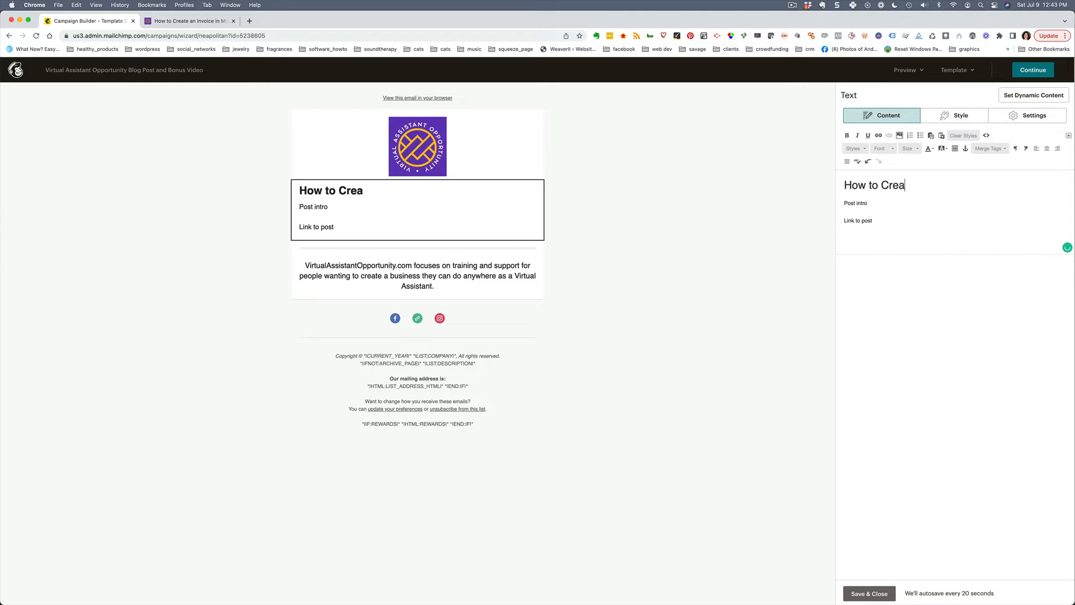
type("te an Invoice in Microsof")
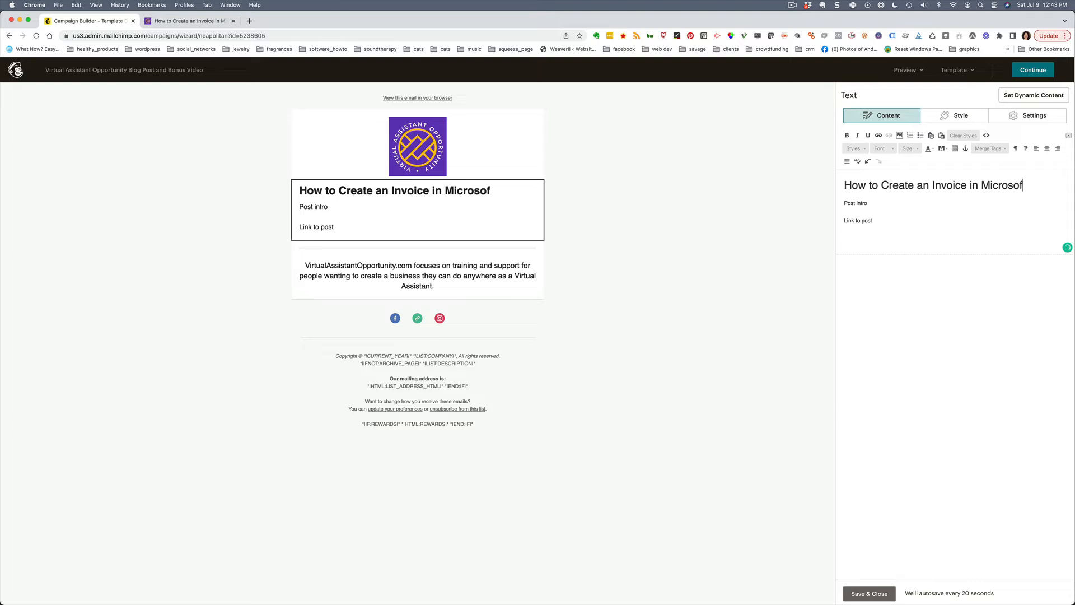
type("t Excel")
Step: Copy the opening sentence below the video in the invoice blog post, from "Creating a Microsoft Excel Invoice" to "Virtual Assistant Business."
left_click(860, 203)
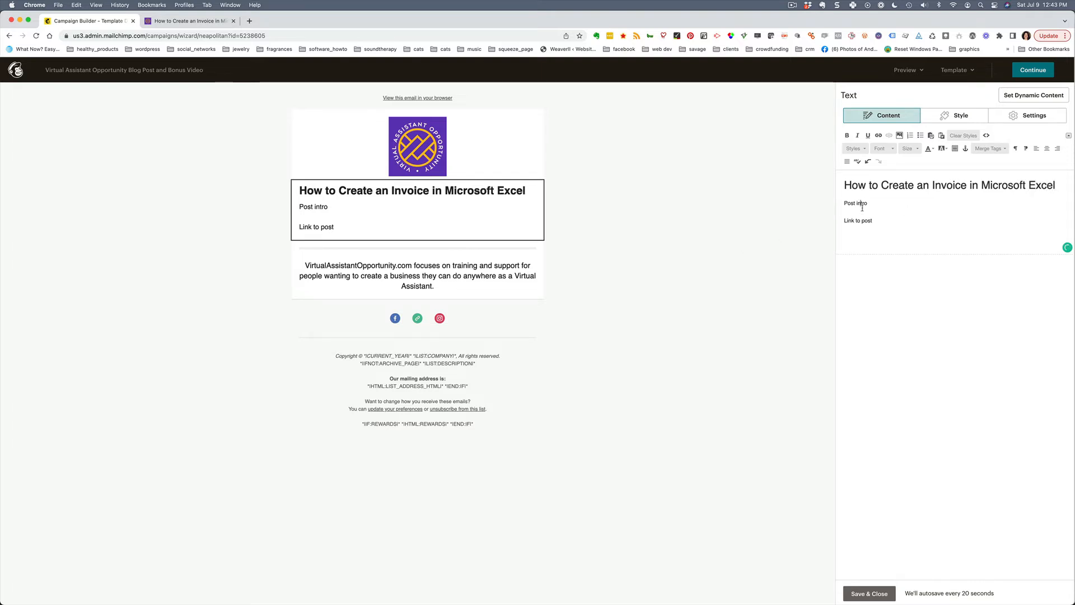
left_click(193, 22)
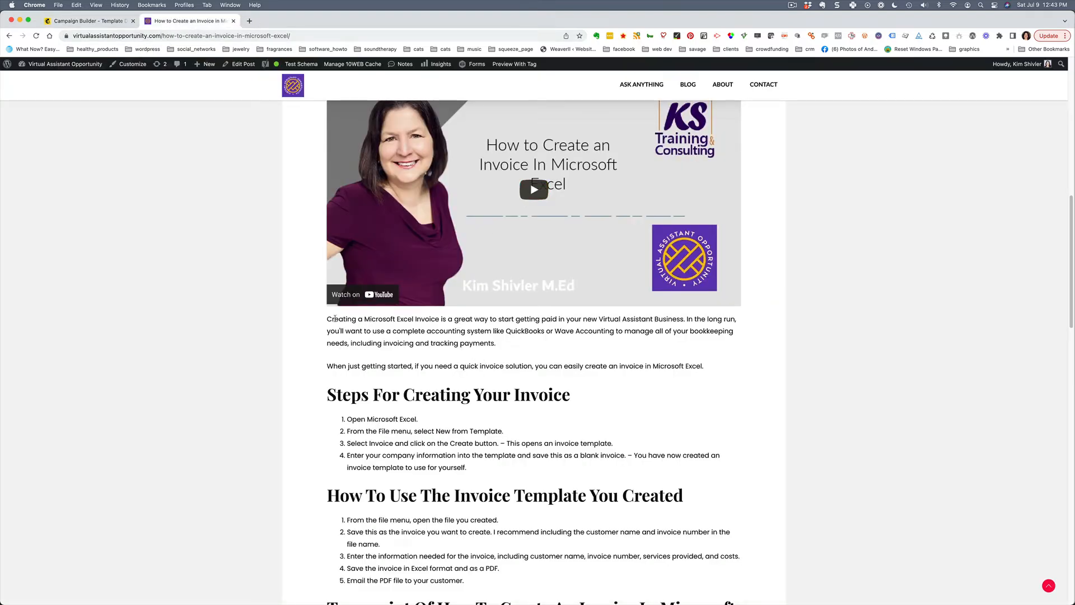
left_click_drag(327, 319, 686, 318)
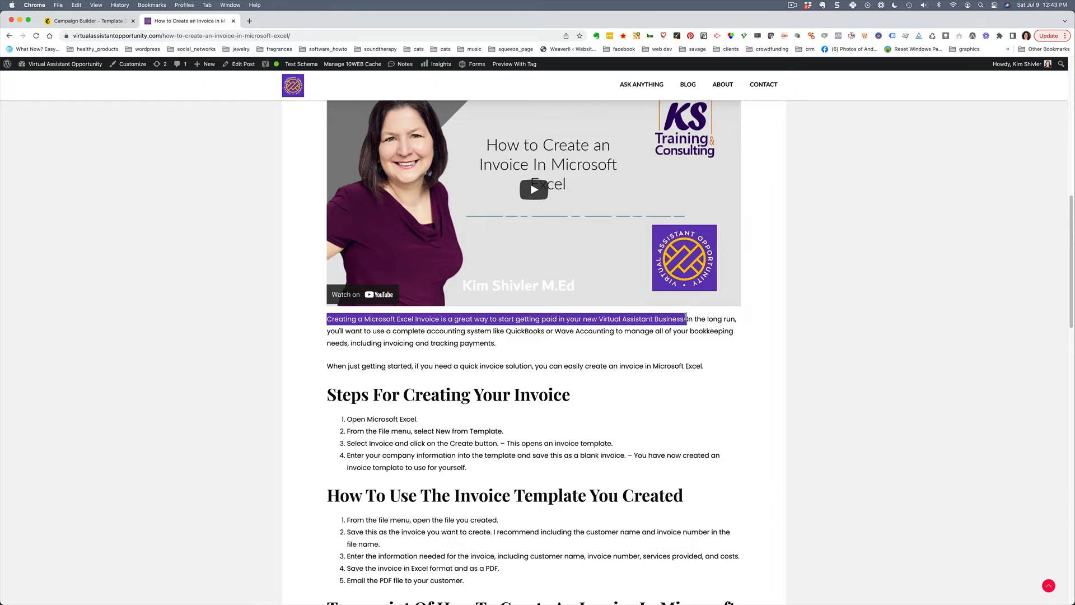
left_click(695, 317)
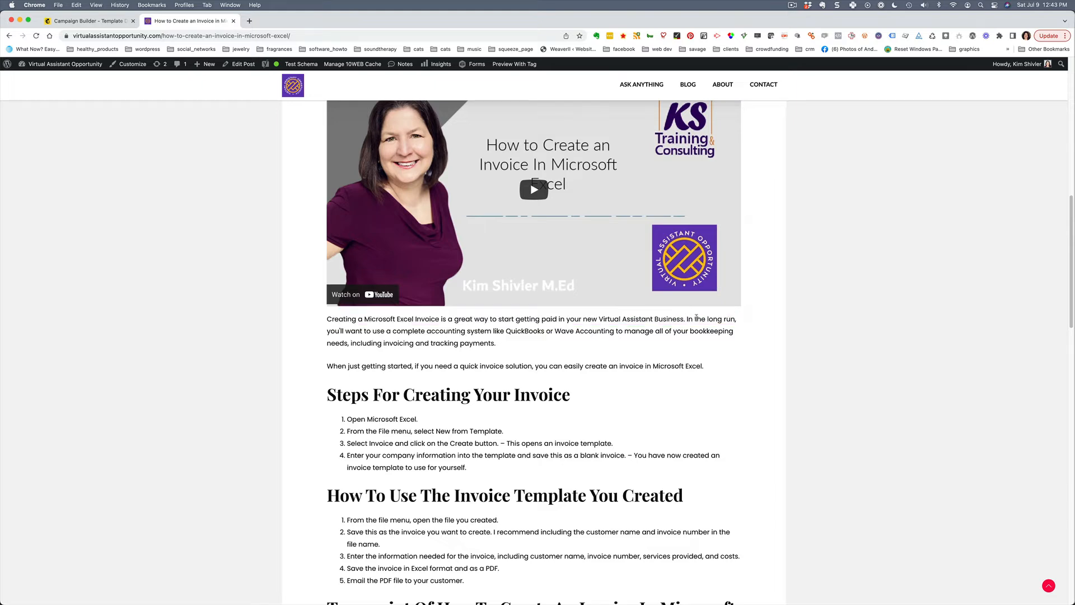
left_click_drag(686, 318, 328, 318)
key("super+c")
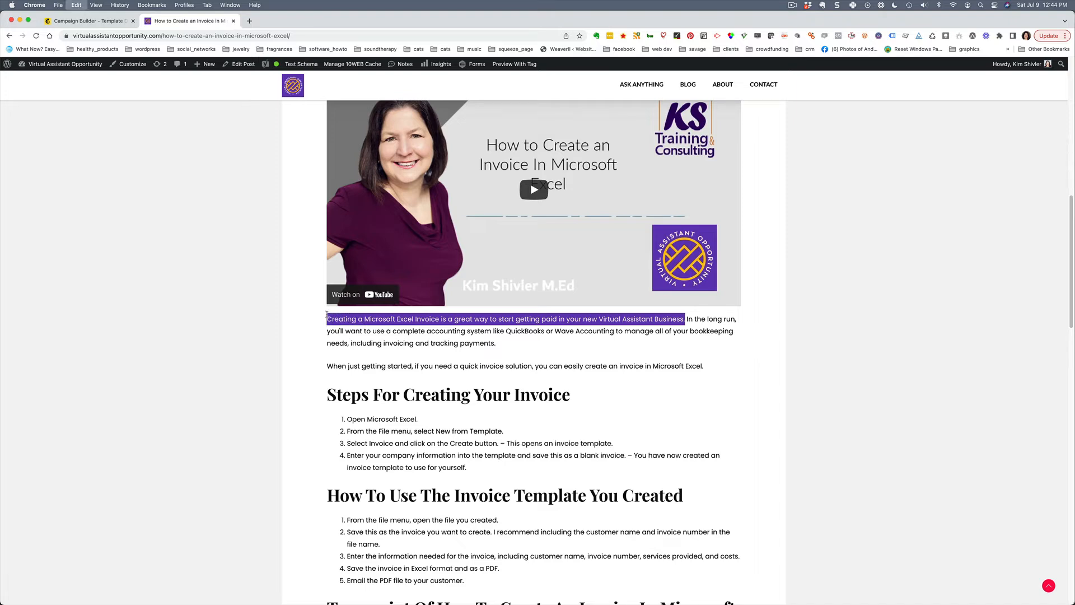
Step: Switch to TextEdit and paste the copied sentence into the note above the "This week's blog" paragraph
left_click(125, 23)
key("super+Tab")
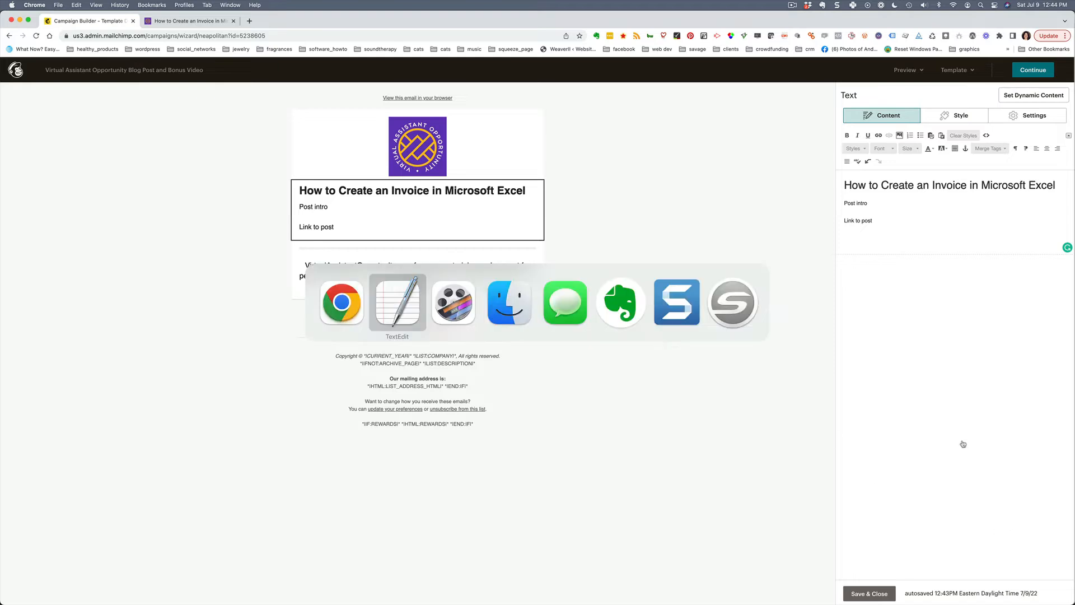
left_click(836, 332)
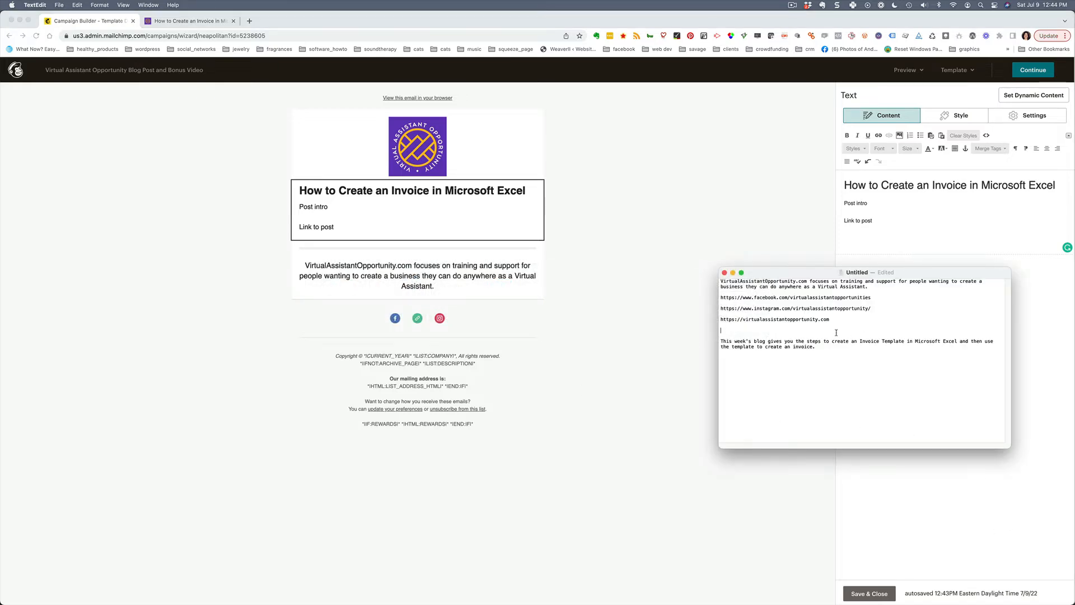
key("super+v")
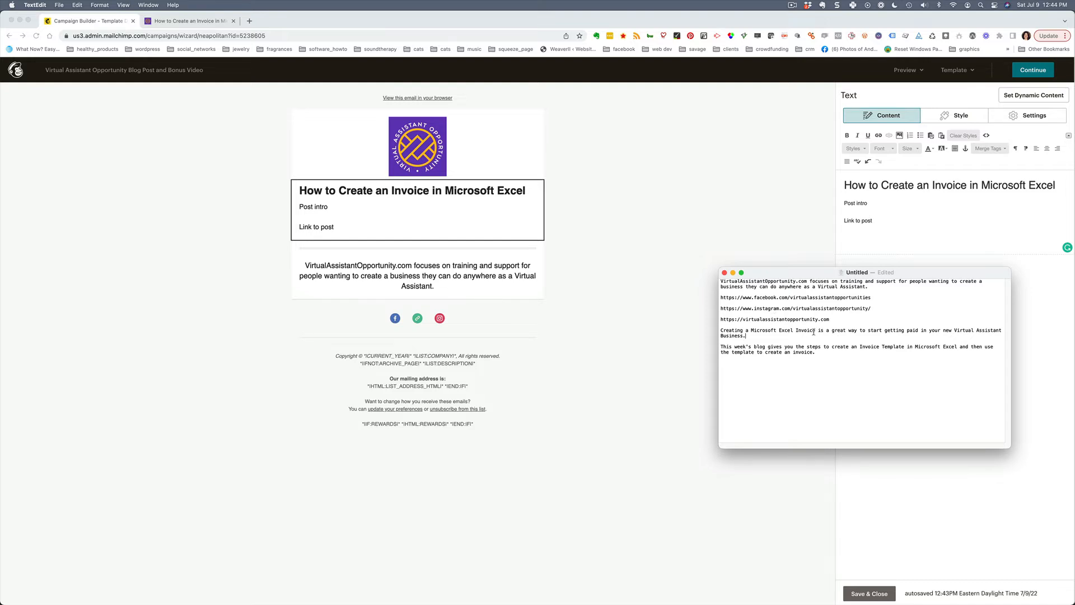
Step: Copy the two invoice paragraphs from the TextEdit note and paste them over the "Post intro" placeholder in the email's text block
left_click_drag(721, 331, 830, 352)
key("super+c")
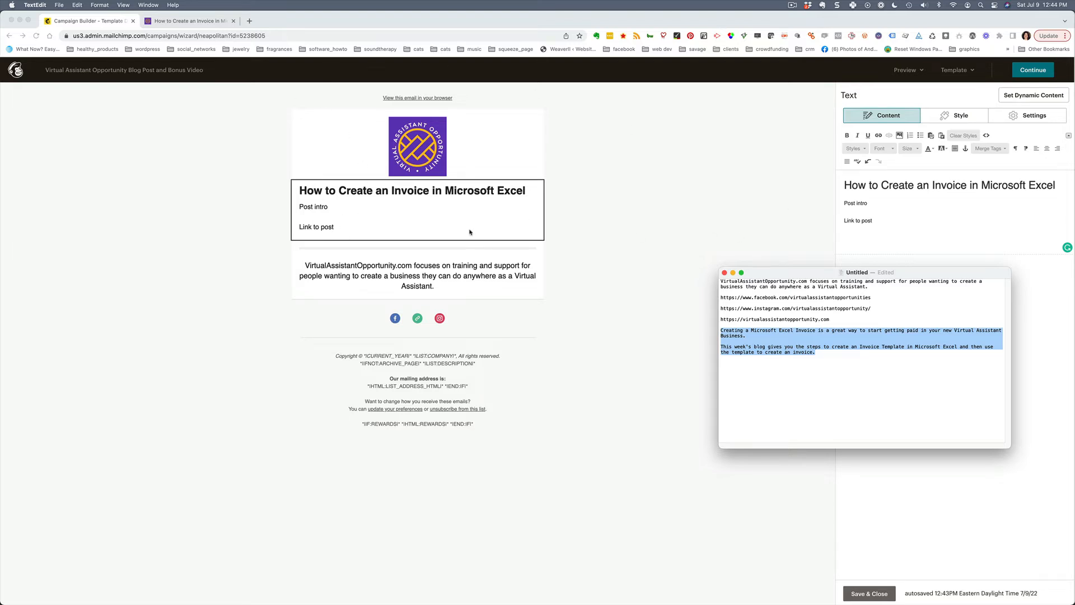
left_click(948, 250)
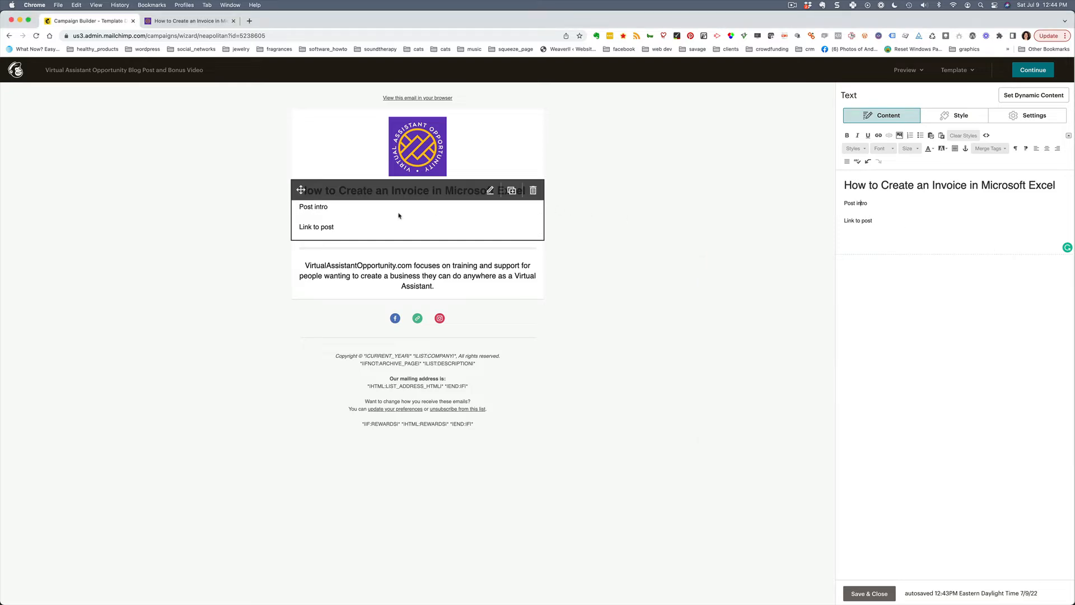
left_click_drag(869, 203, 830, 202)
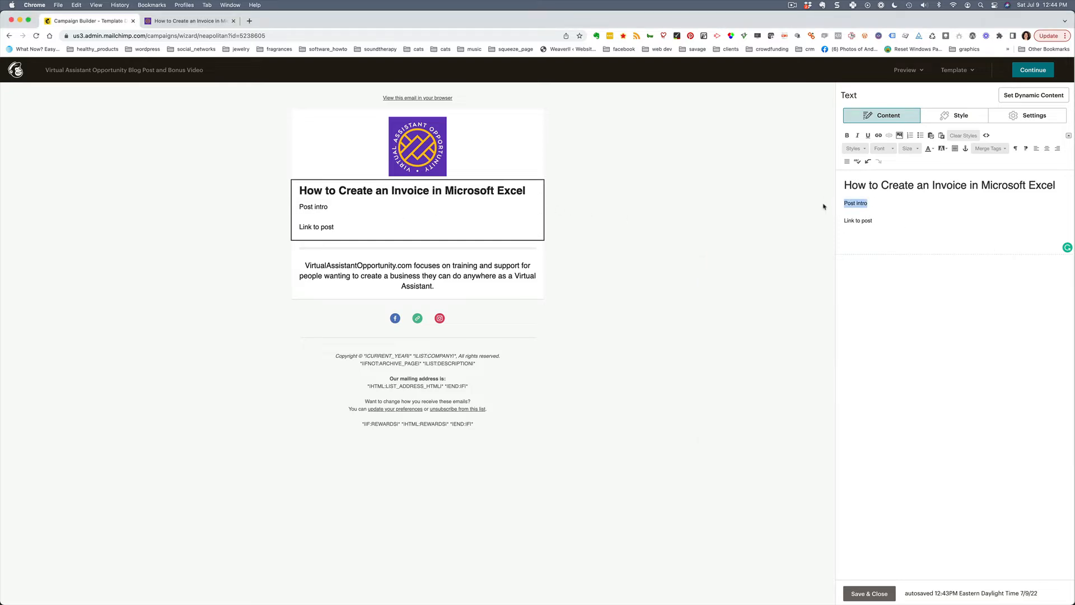
key("super+v")
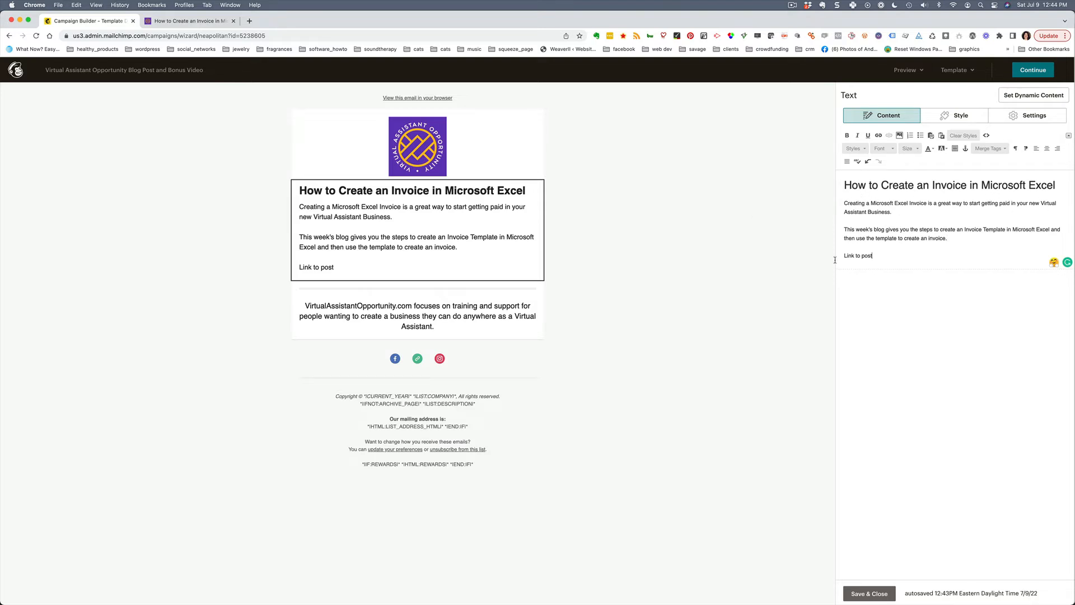
Step: Replace the "Link to post" placeholder with "Read More" and copy the web address of the invoice blog post
left_click_drag(873, 256, 835, 260)
type("Read More")
left_click(202, 21)
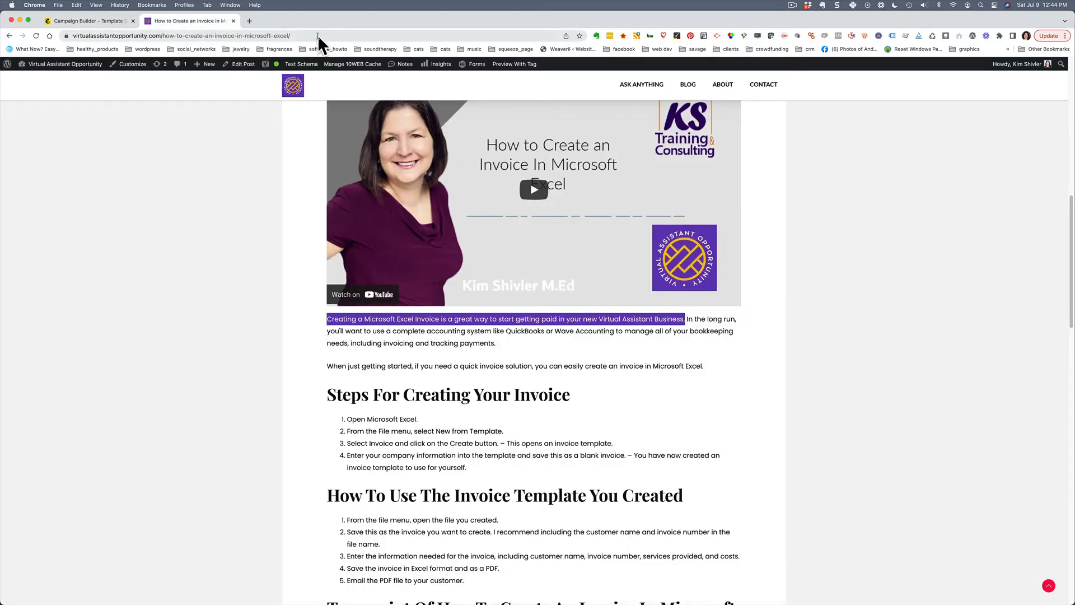
left_click(260, 31)
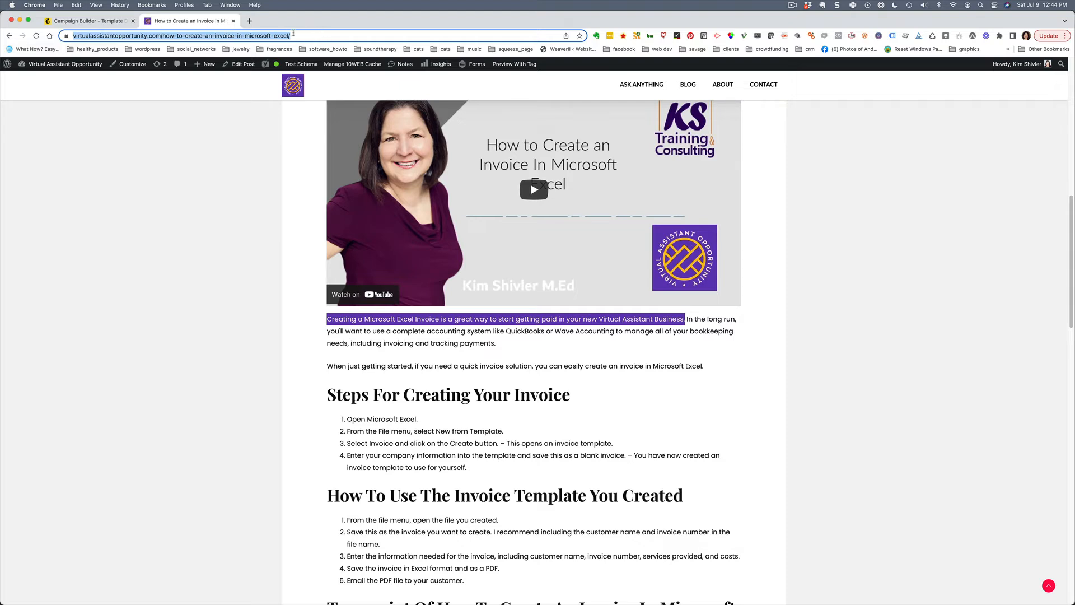
Step: Link "Read More" to the copied blog post address, decline the LastPass offer, and save and close the text block
left_click(112, 21)
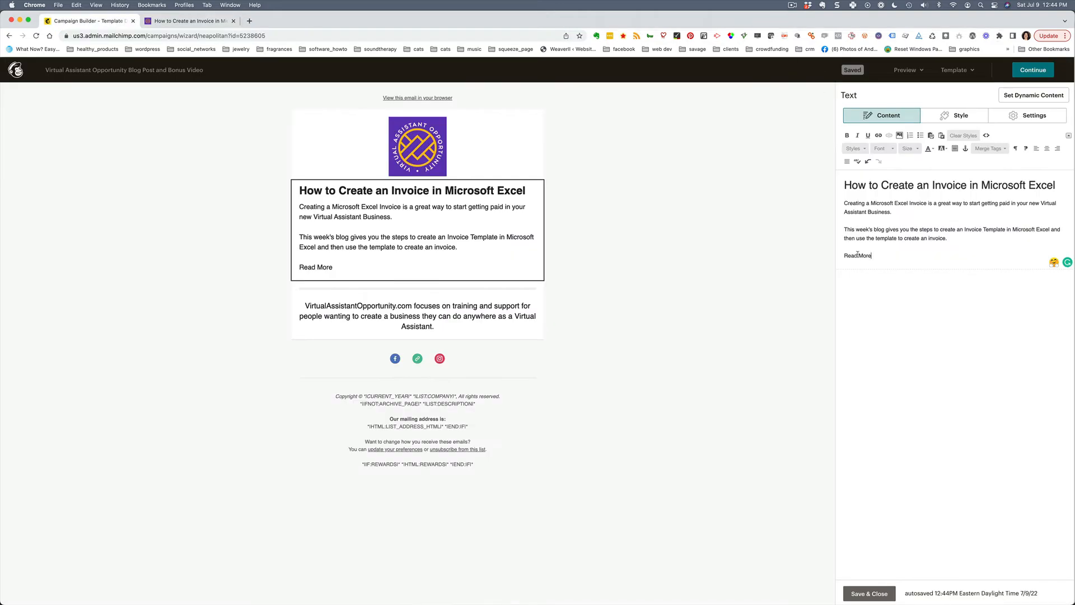
left_click_drag(874, 257, 846, 256)
left_click(878, 136)
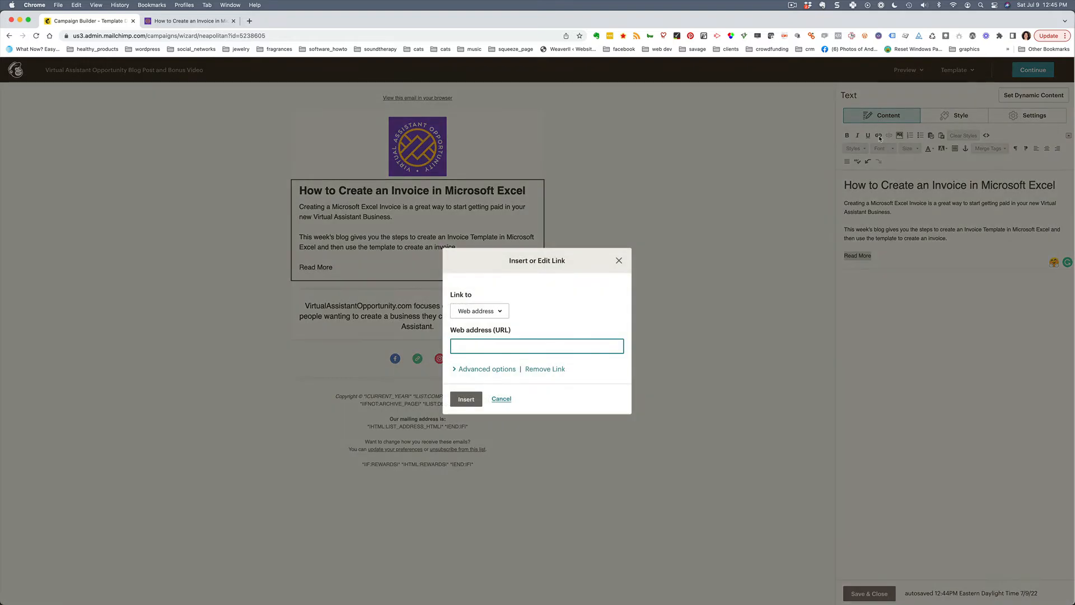
key("super+v")
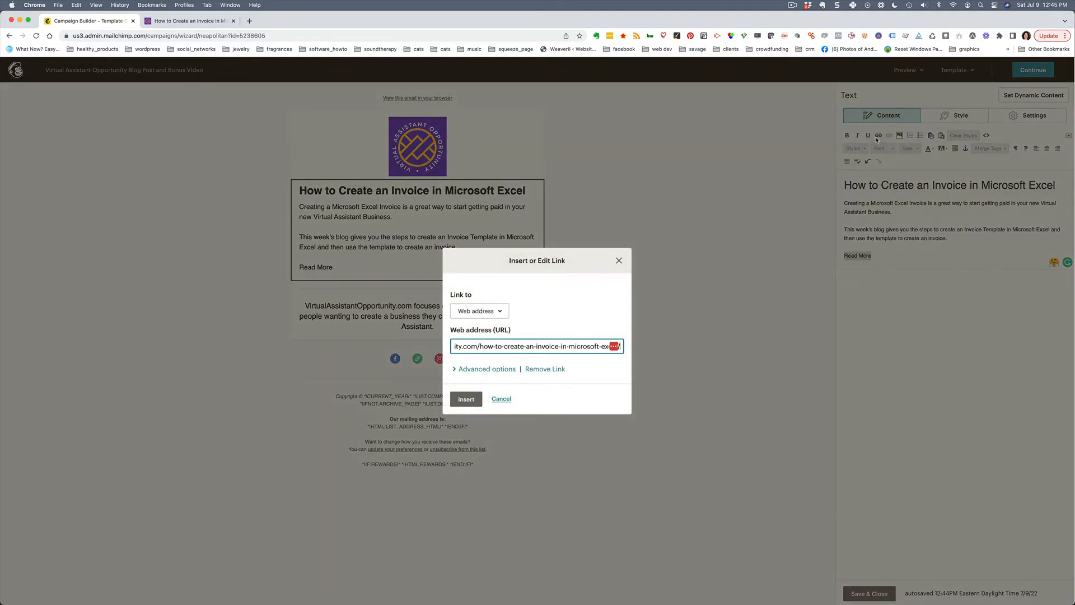
left_click(465, 399)
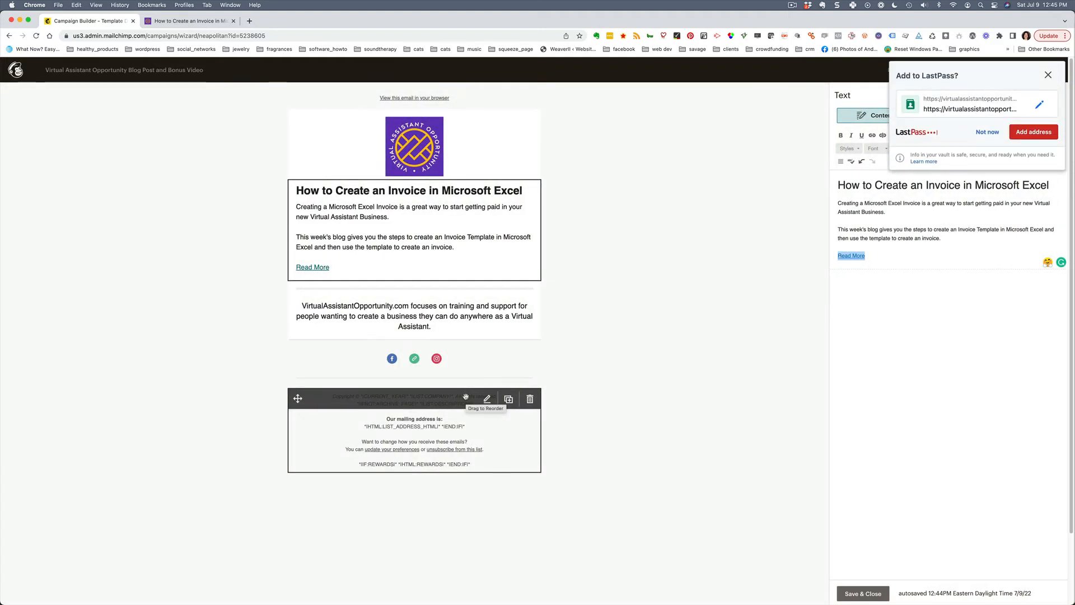
left_click(991, 135)
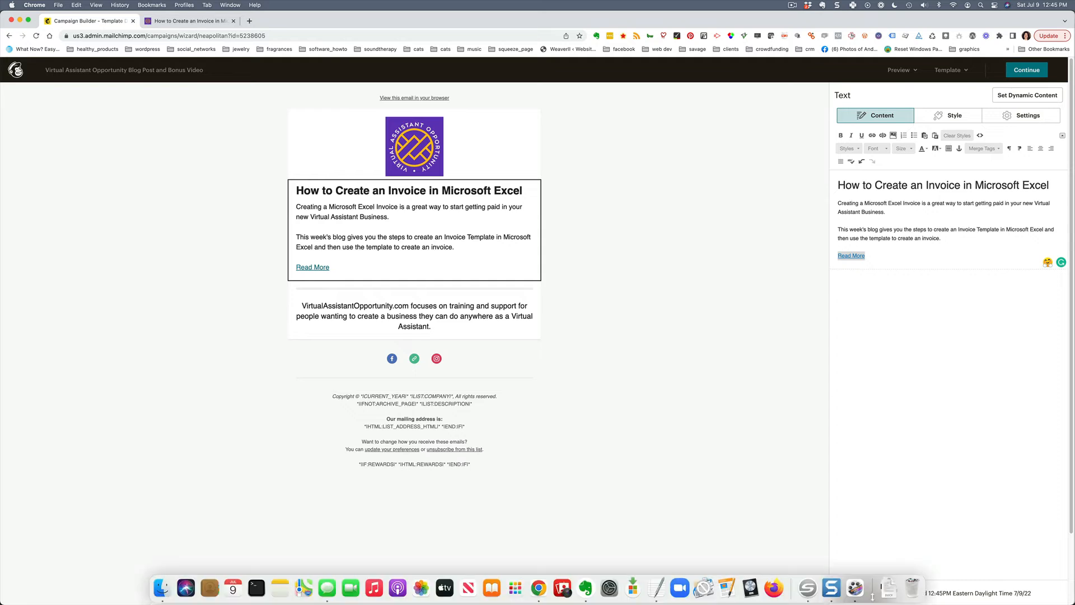
left_click(861, 593)
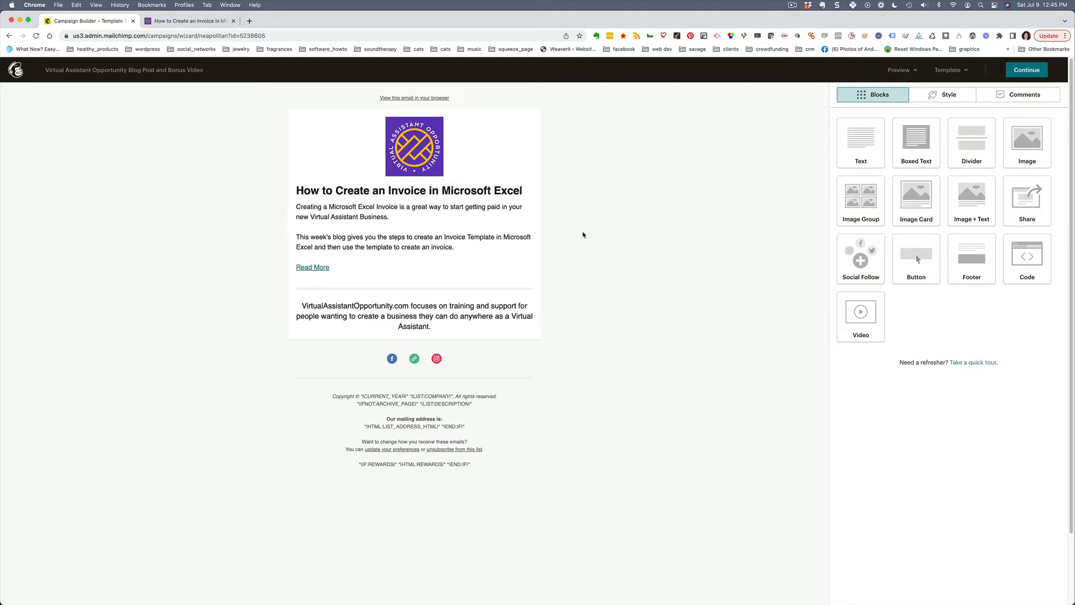
Step: Reopen the blog text block and add the line "Bonus Video for My Email Subscribers" below the "Read More" link
left_click(504, 252)
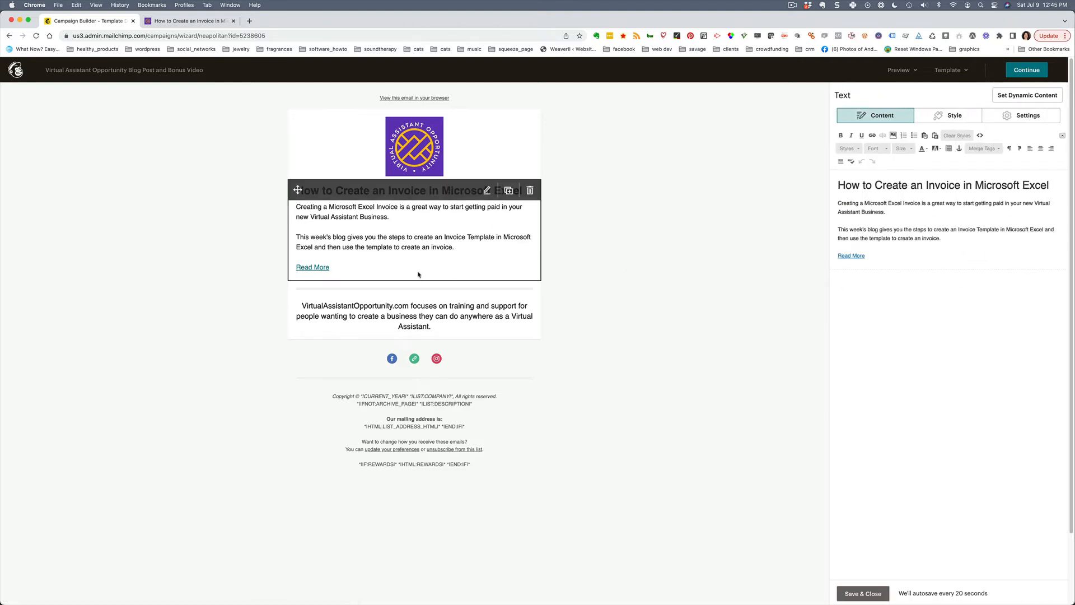
left_click(930, 259)
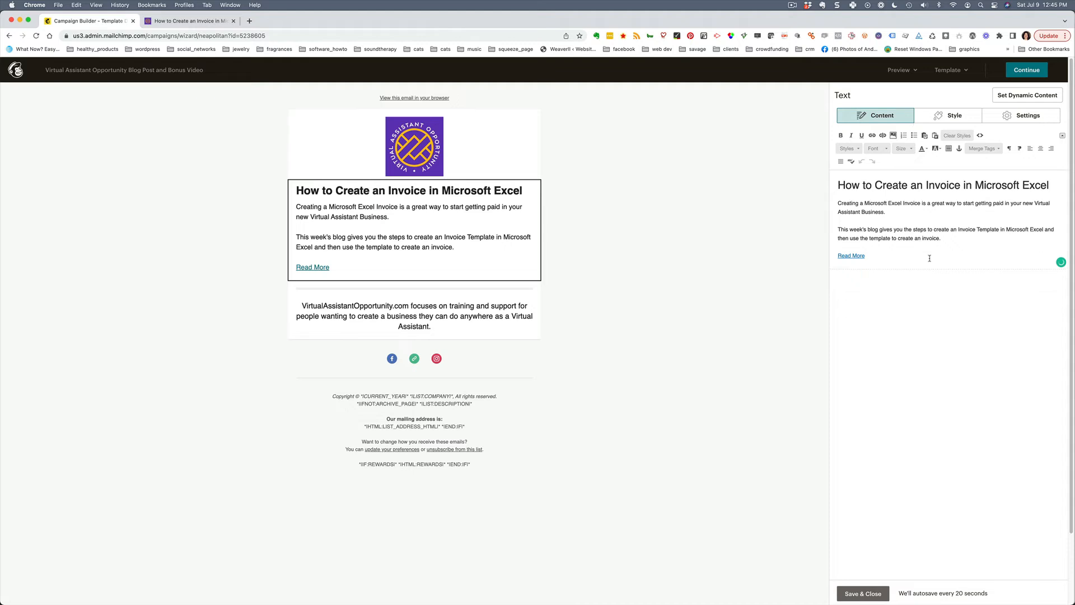
key("Return")
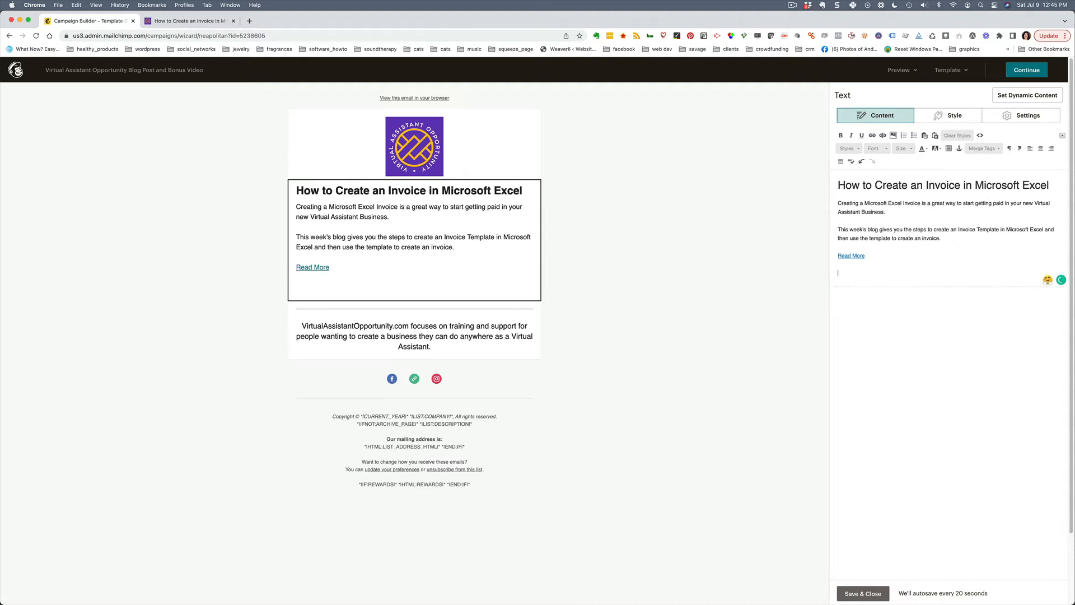
type("Bonus Video for My Email")
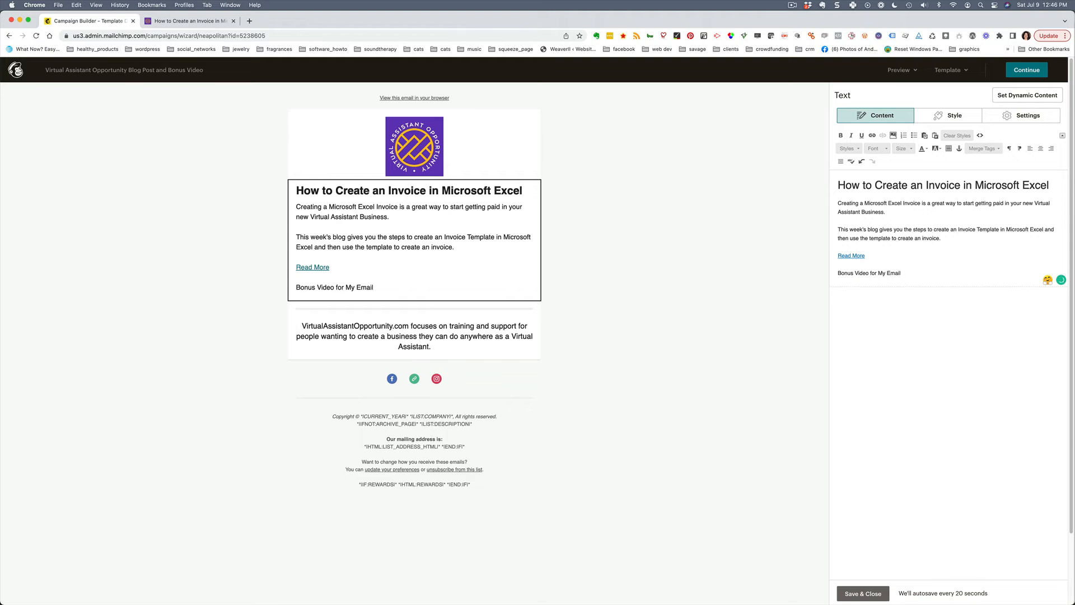
type(" Subscribers")
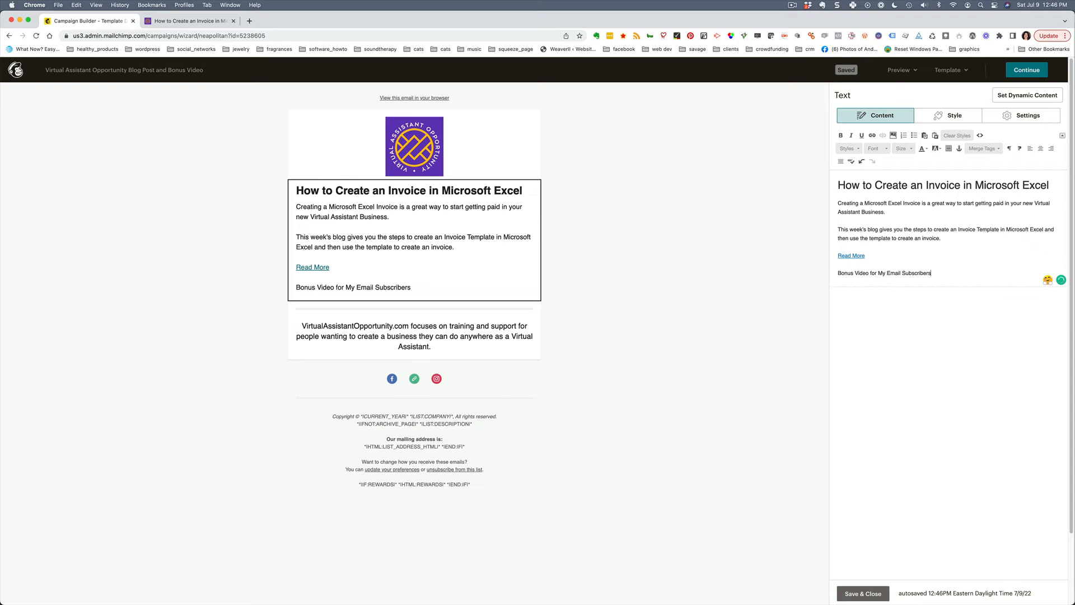
key("Return")
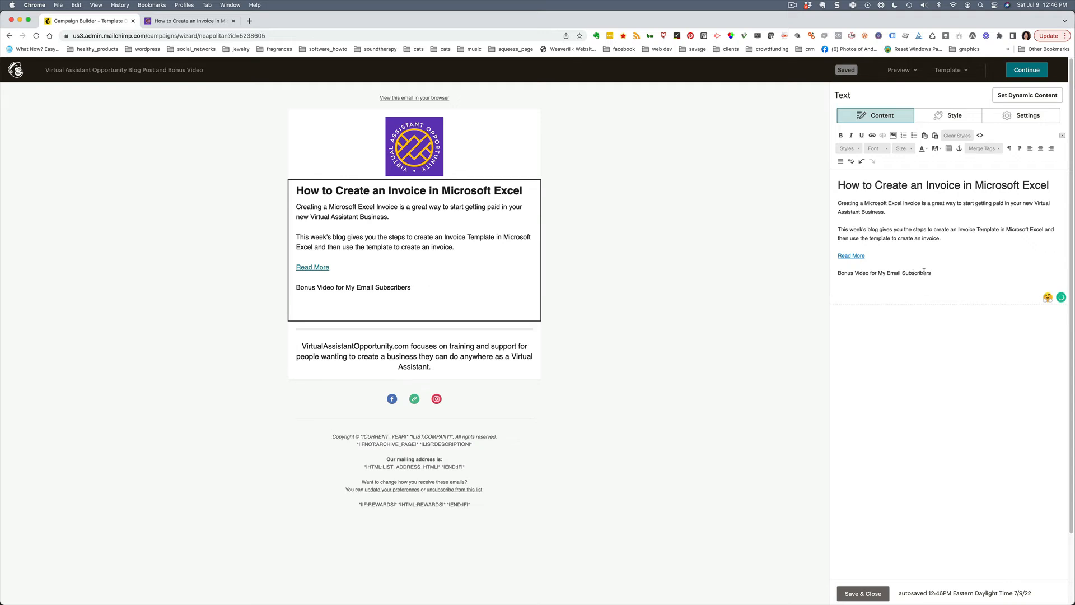
Step: Set the "Bonus Video for My Email Subscribers" line to font size 24 and add a blank line beneath it
left_click_drag(934, 272, 831, 274)
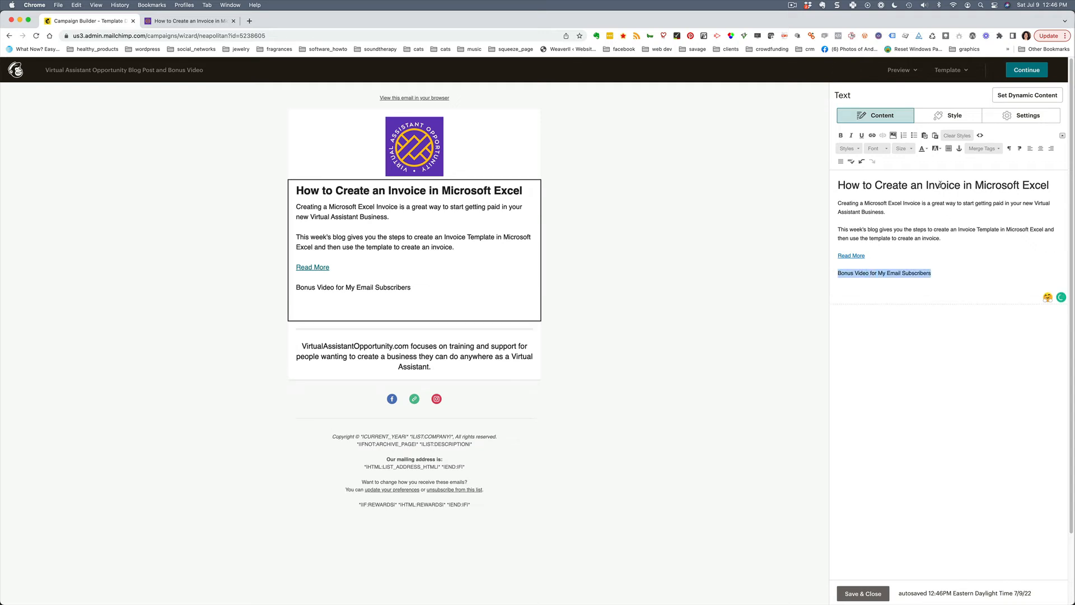
left_click(907, 148)
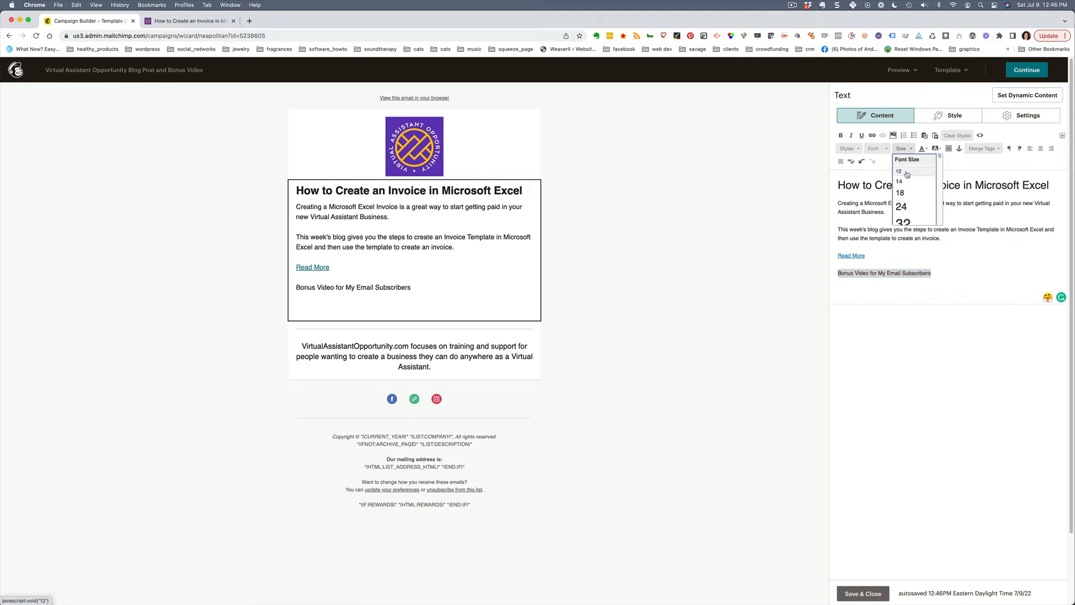
left_click(907, 207)
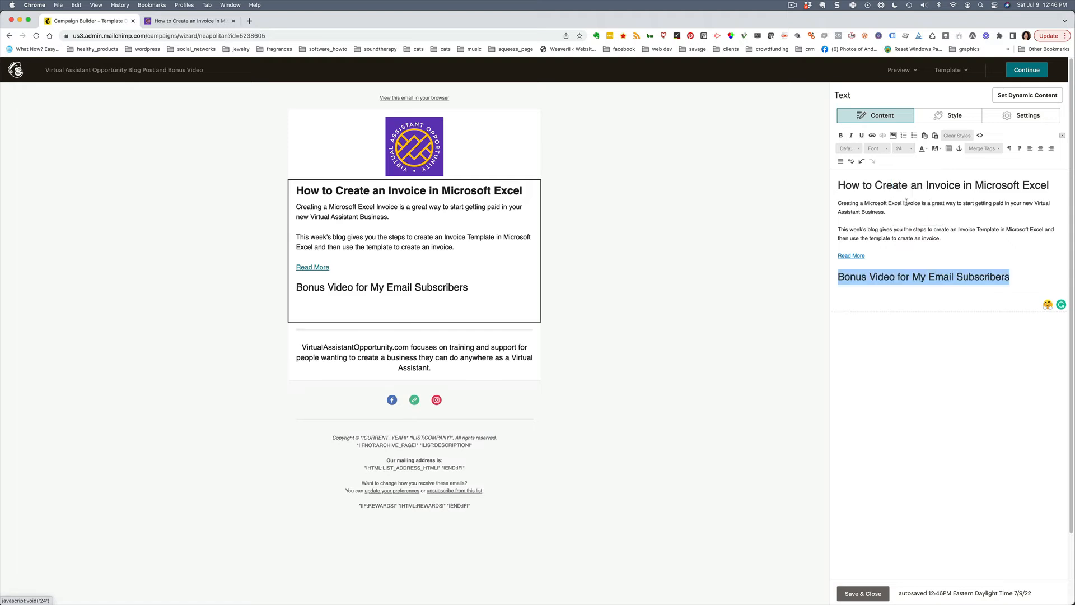
left_click(1027, 290)
key("Return")
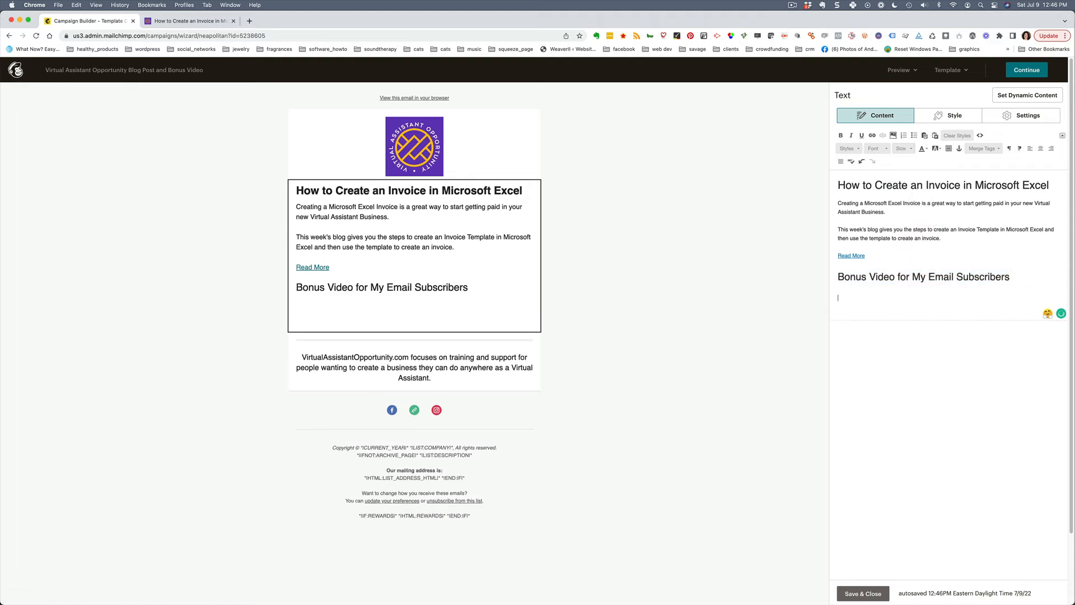
key("super+Tab")
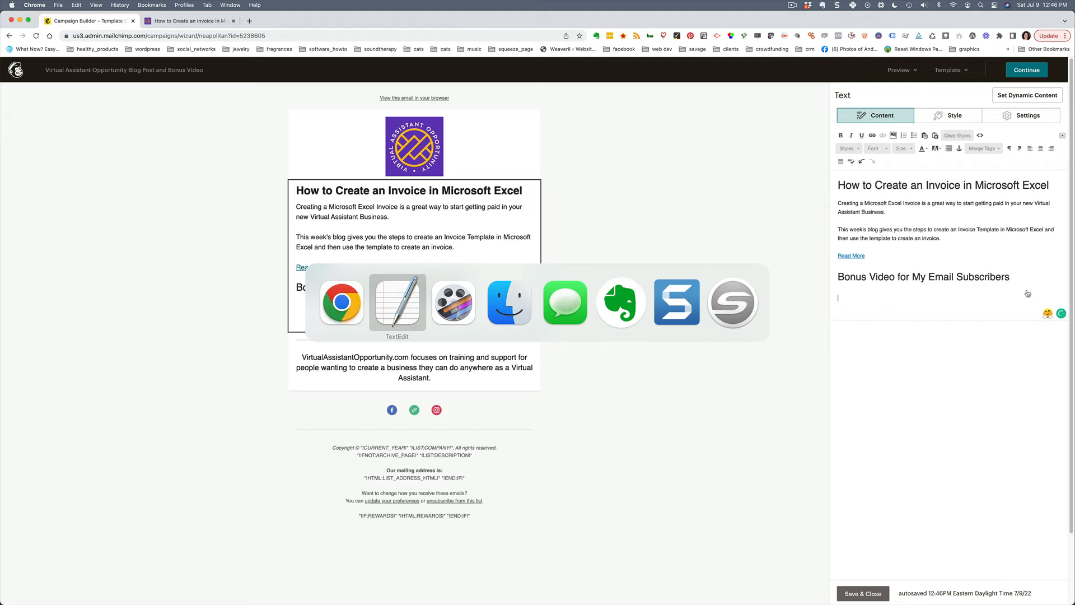
key("super+Tab")
key("super+Tab")
key("super+Tab")
key("super+Tab")
key("super+Tab")
key("super+Tab")
key("super+Tab")
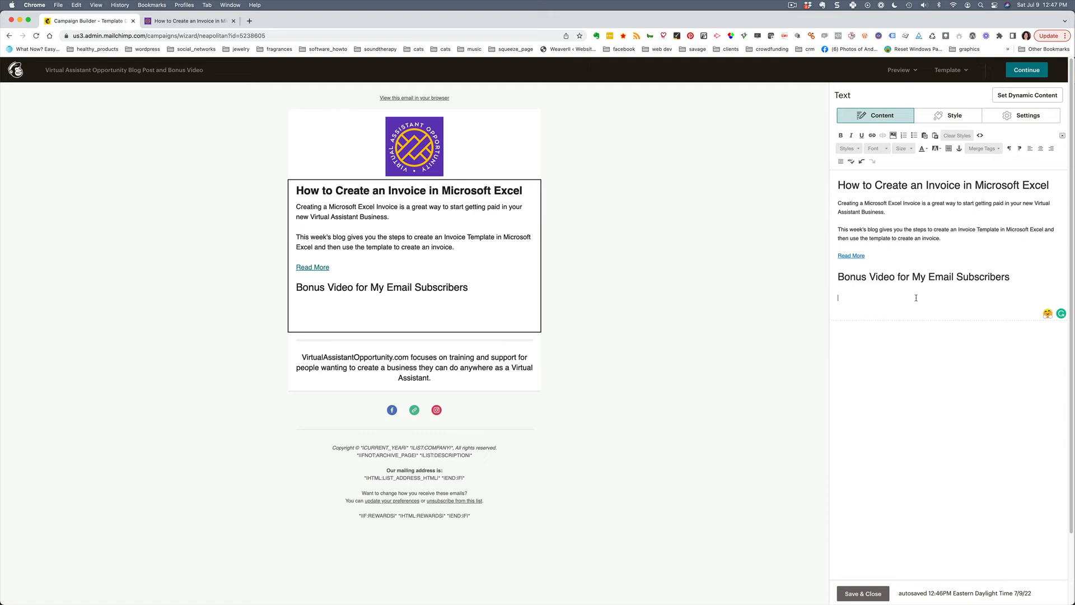
Step: Add "Using PayPal to Create an Invoice and Get Paid Fast" under the bonus heading, link it to the video's Vimeo address, and save the block
type("Using PayPal to Create an Invoice and Get Paid")
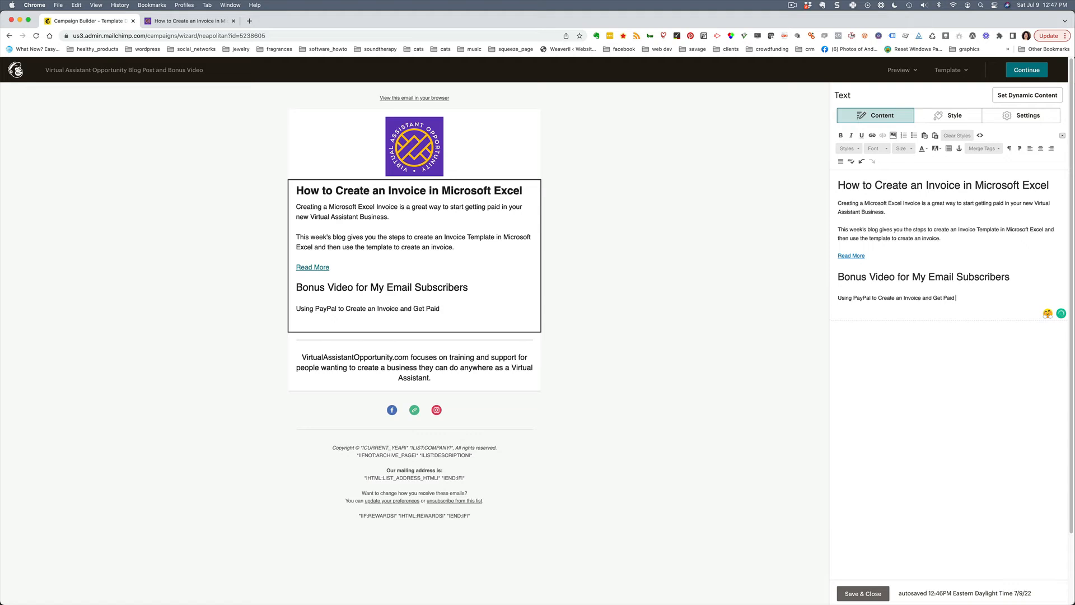
type(" Fast")
left_click_drag(966, 300, 835, 295)
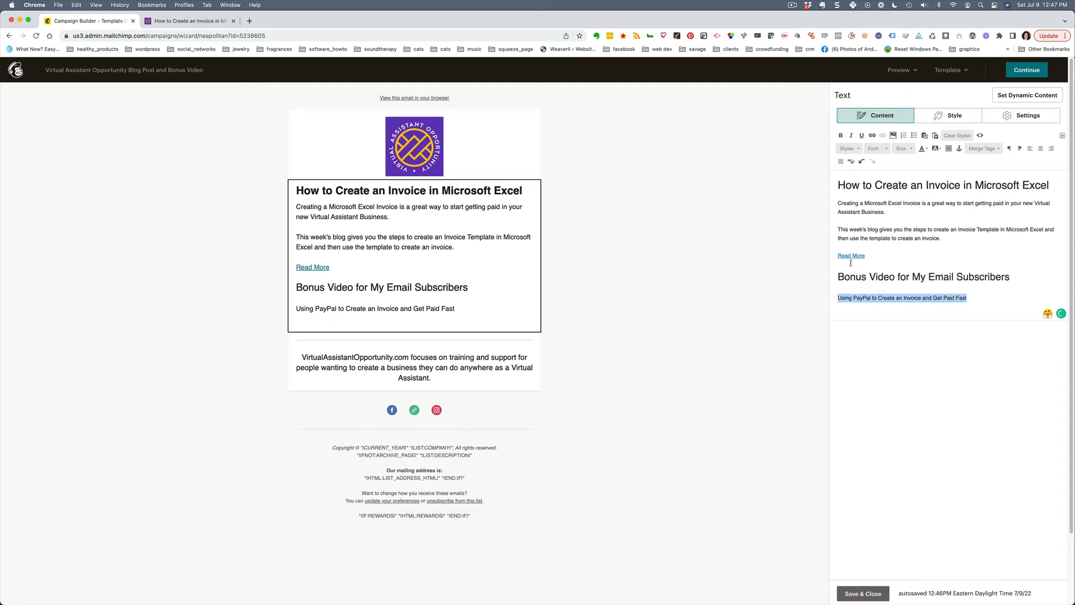
left_click(871, 136)
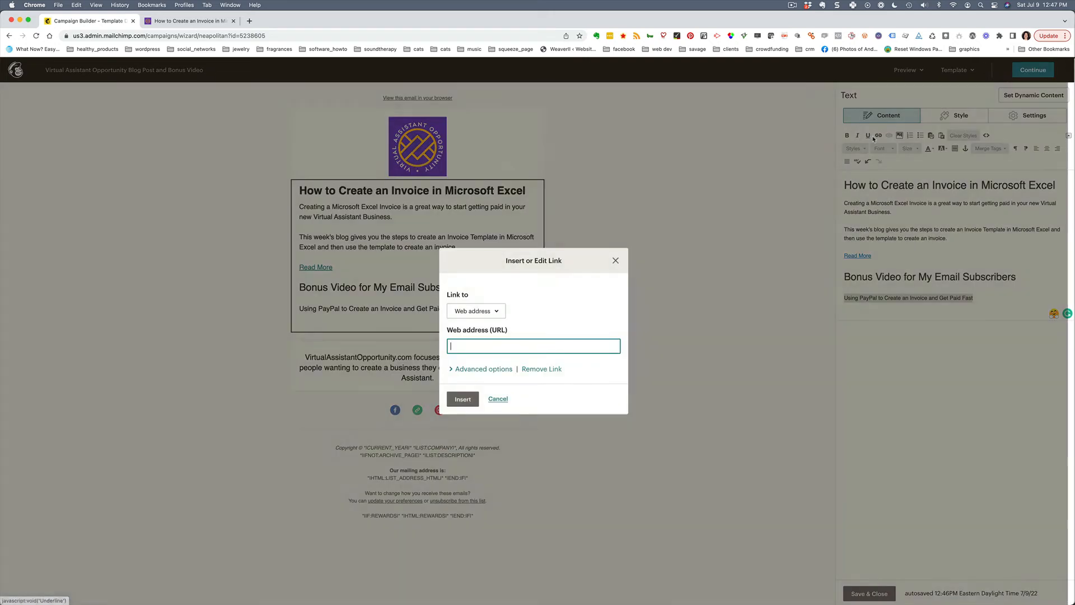
key("super+v")
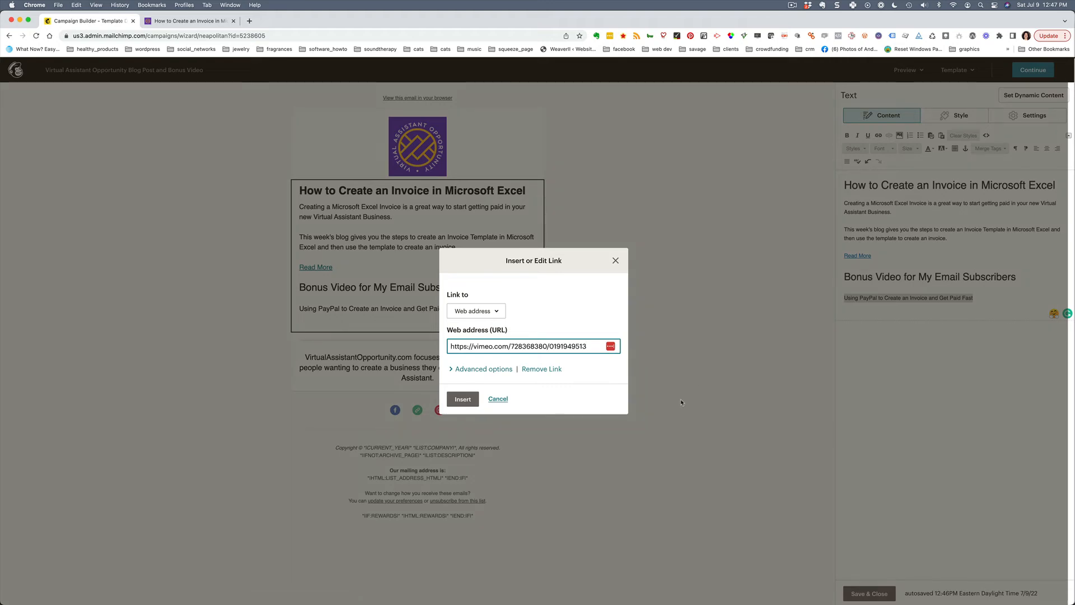
left_click(463, 401)
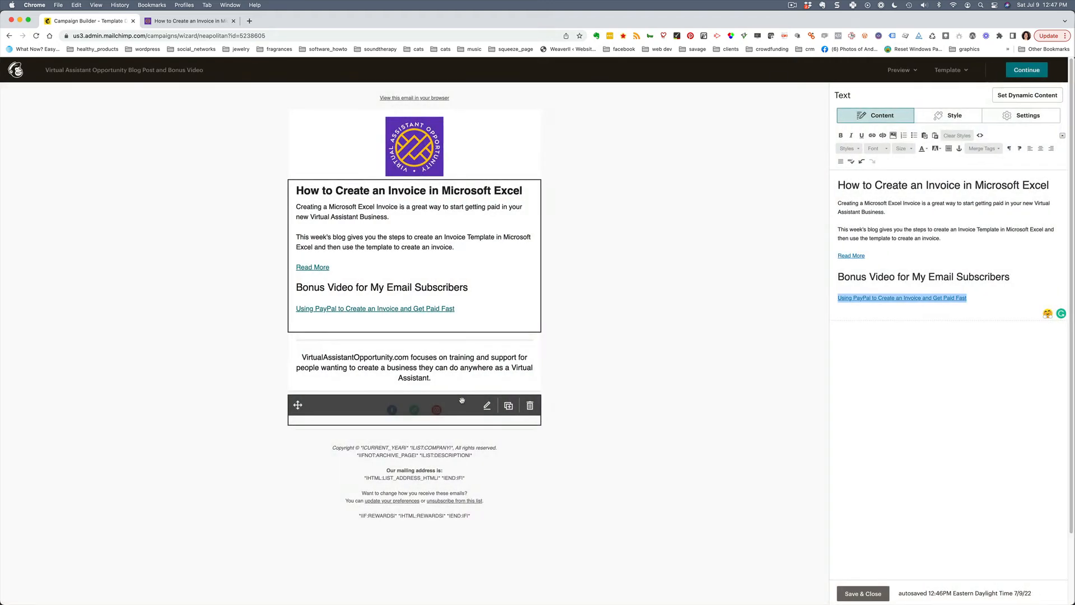
left_click(987, 132)
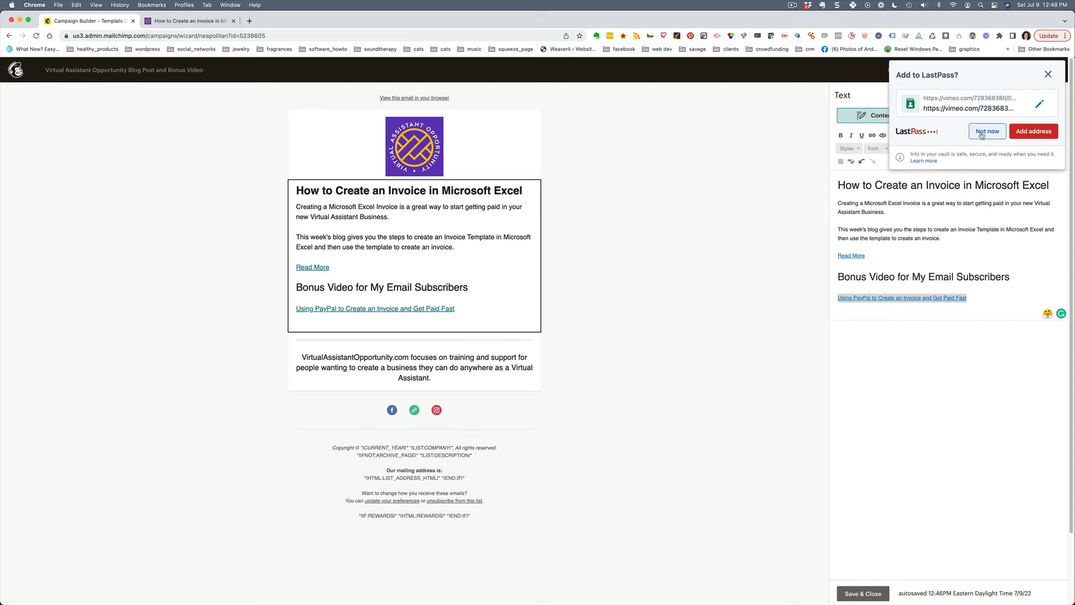
left_click(1017, 294)
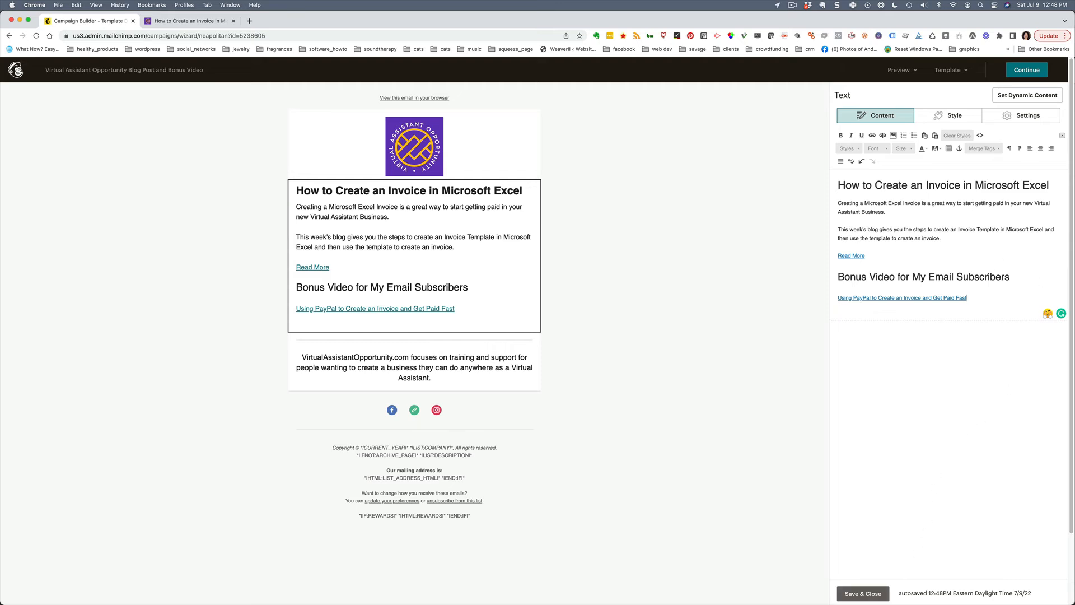
left_click(863, 593)
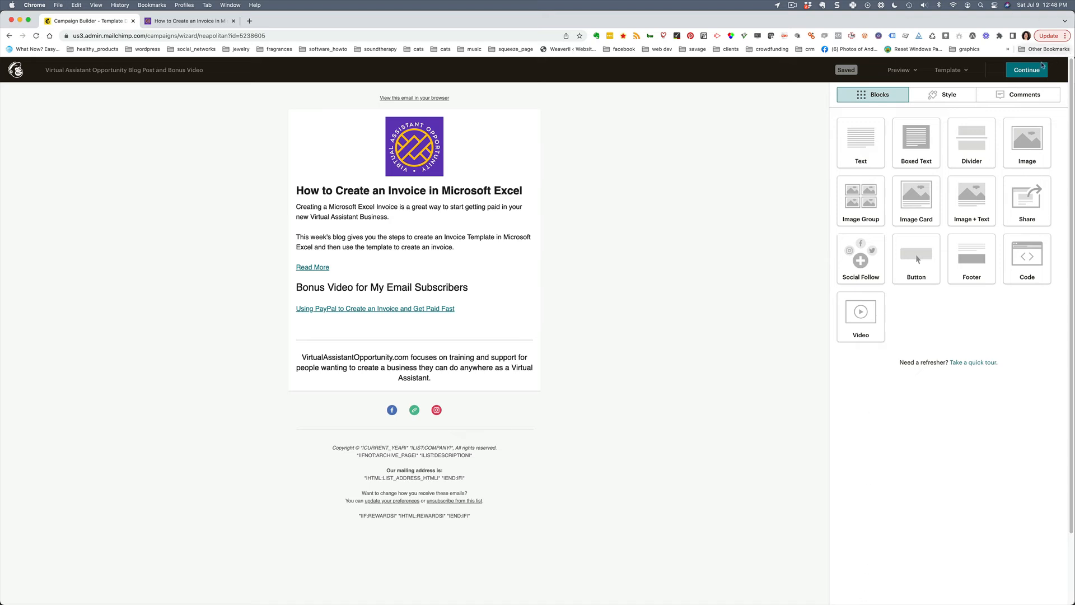
Step: Finish the email design and send a test of the campaign to the prefilled email address
left_click(1027, 70)
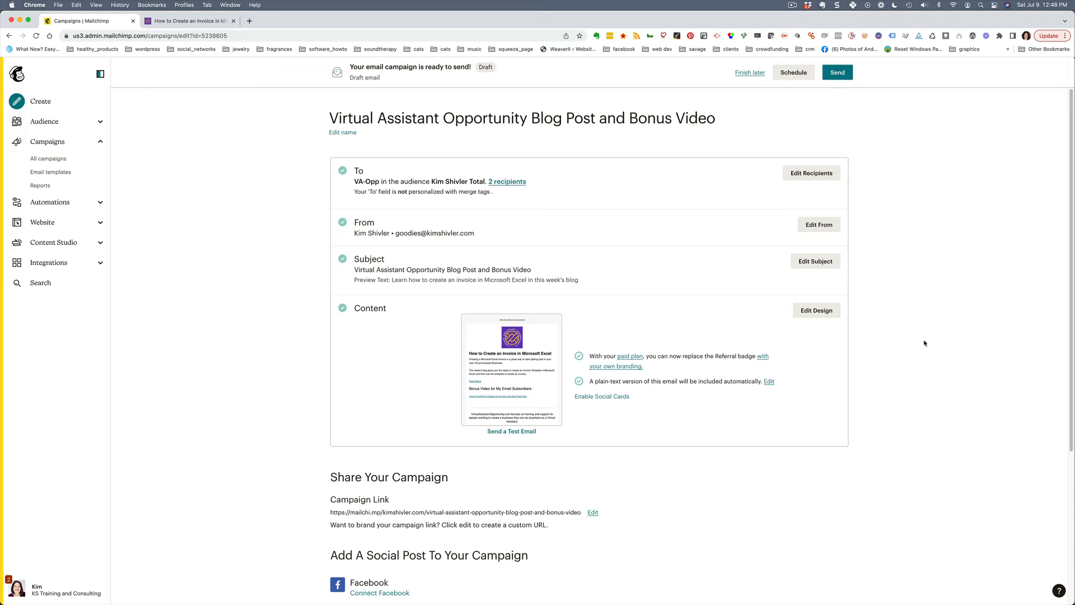
left_click(506, 432)
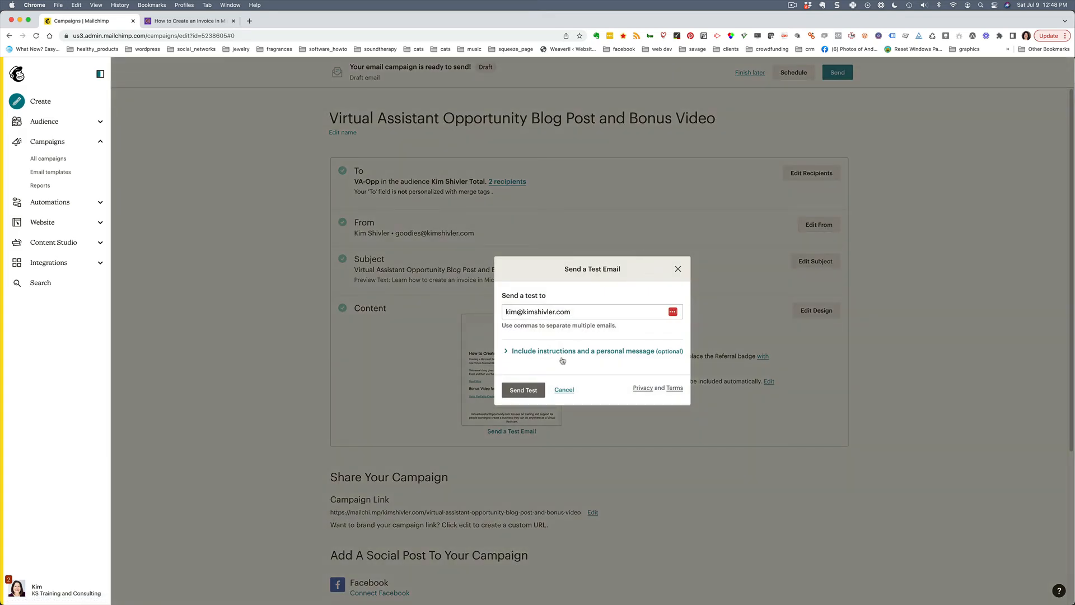
left_click(520, 391)
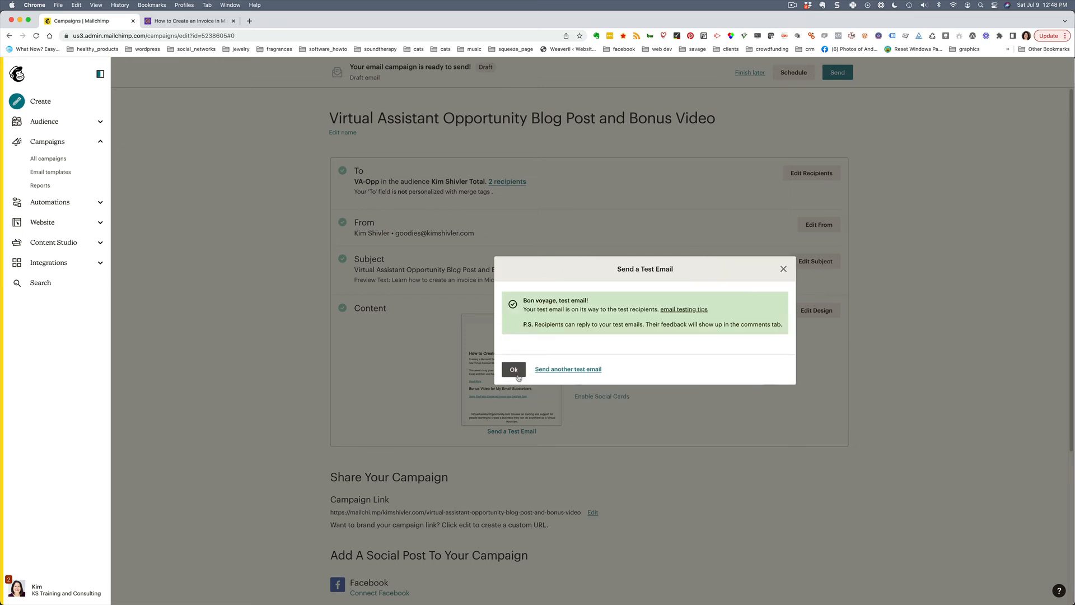
Step: Switch to Gmail in a new browser tab, open the "[Test] Virtual Assistant Opportunity Blog Post and Bonus Video" email and display its images
left_click(515, 368)
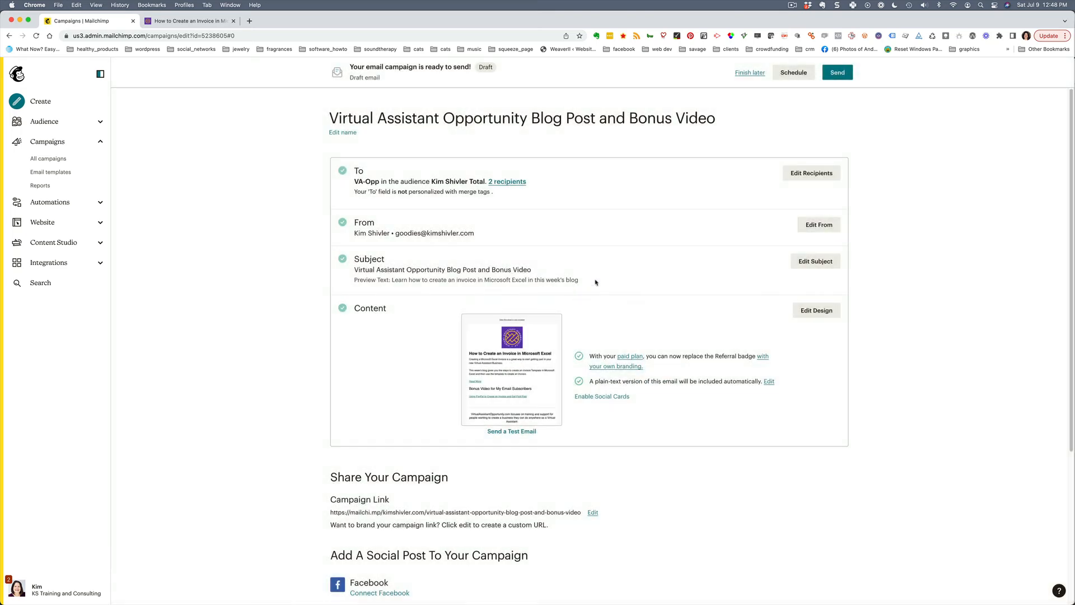
left_click(249, 21)
type("gmail")
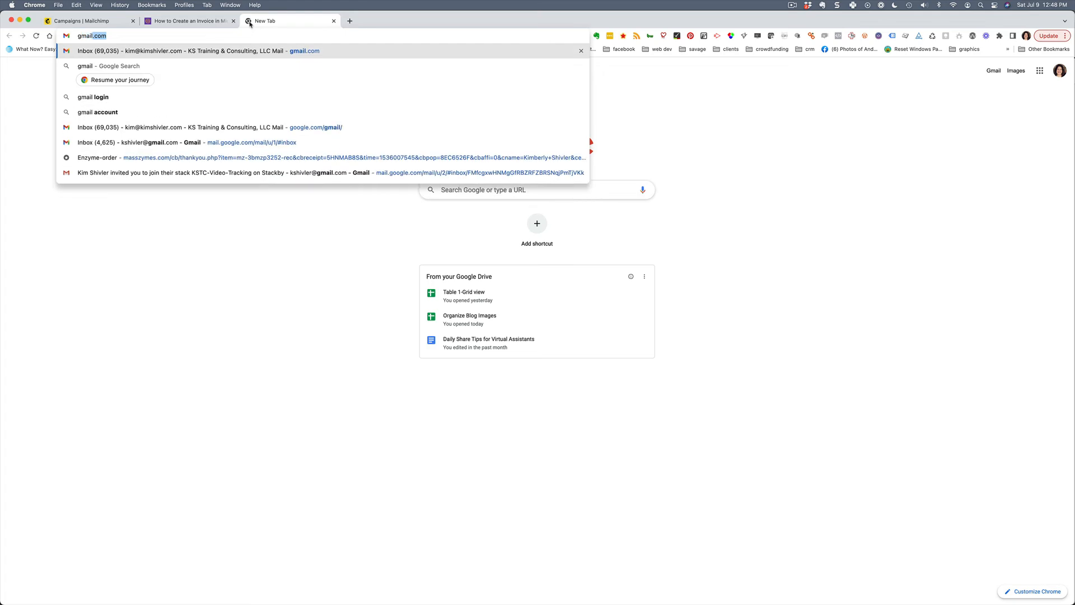
key("Return")
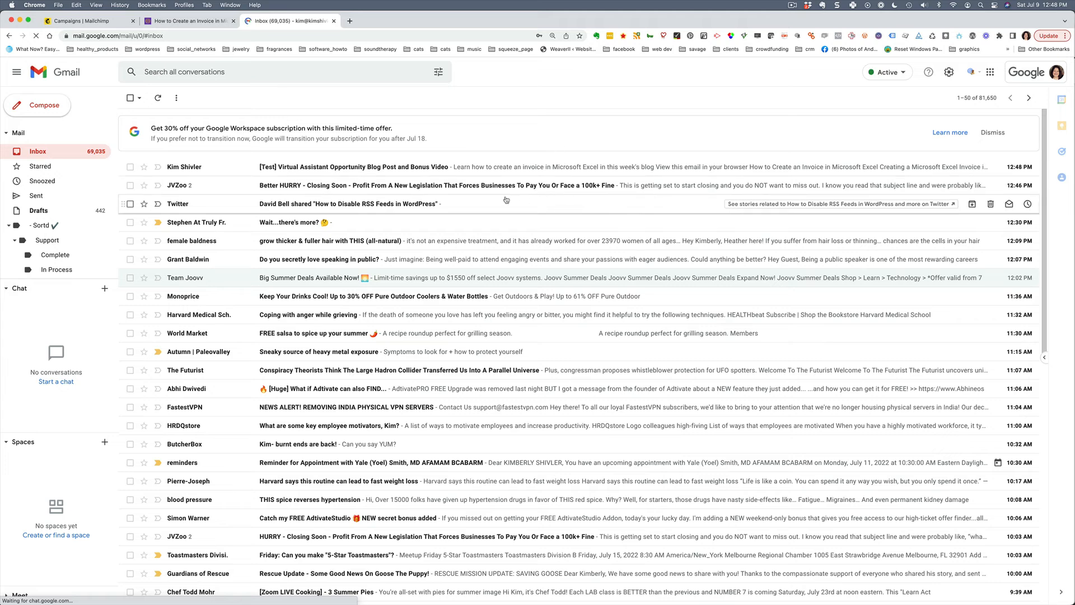
left_click(374, 171)
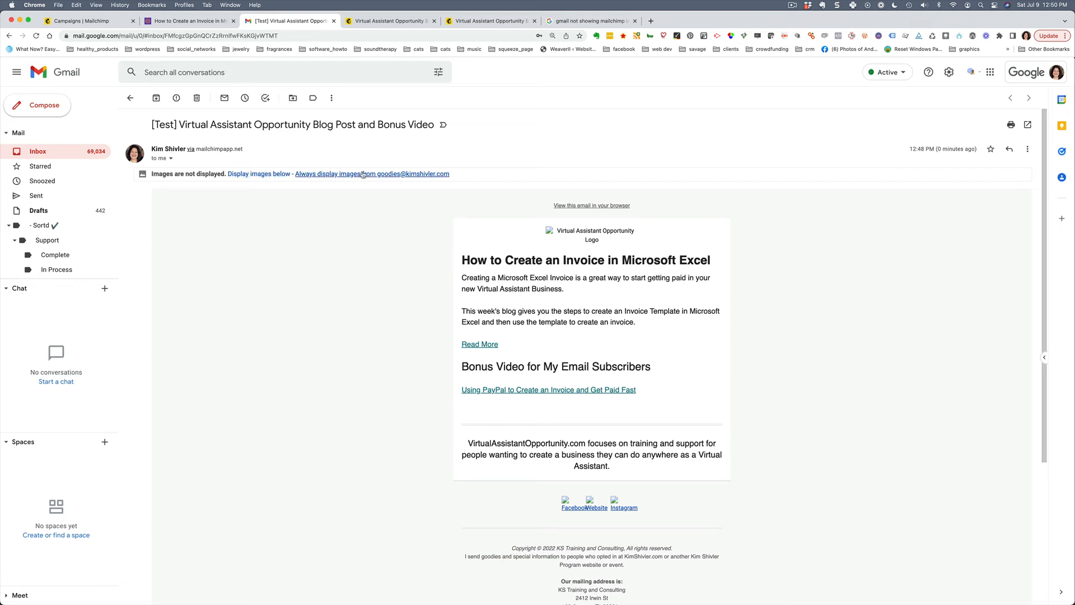
left_click(258, 174)
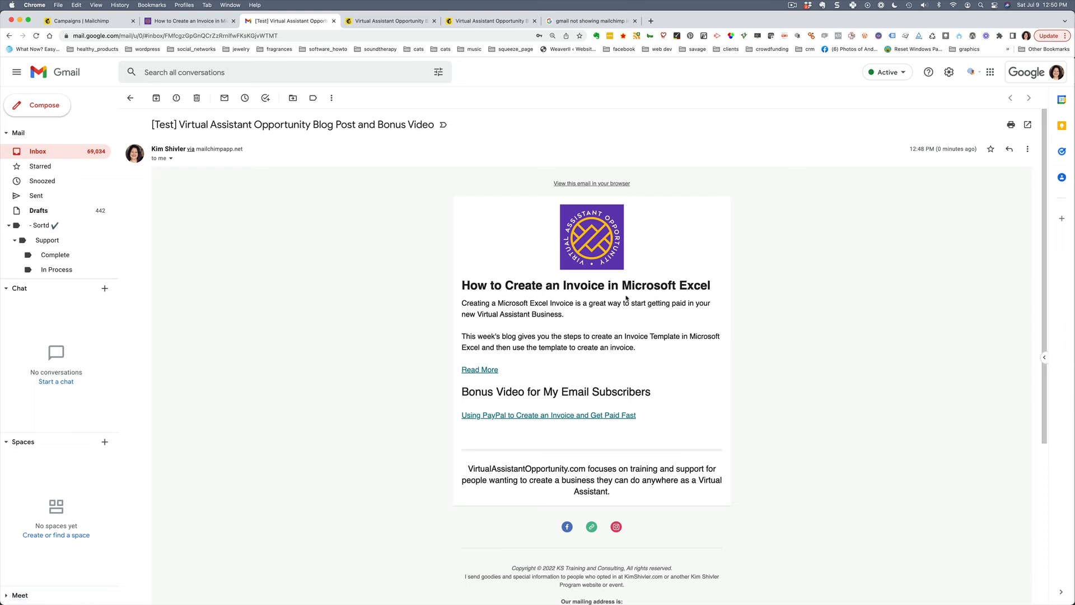
Step: Test the "Read More" link and the "Using PayPal to Create an Invoice and Get Paid Fast" link in the test email
left_click(480, 370)
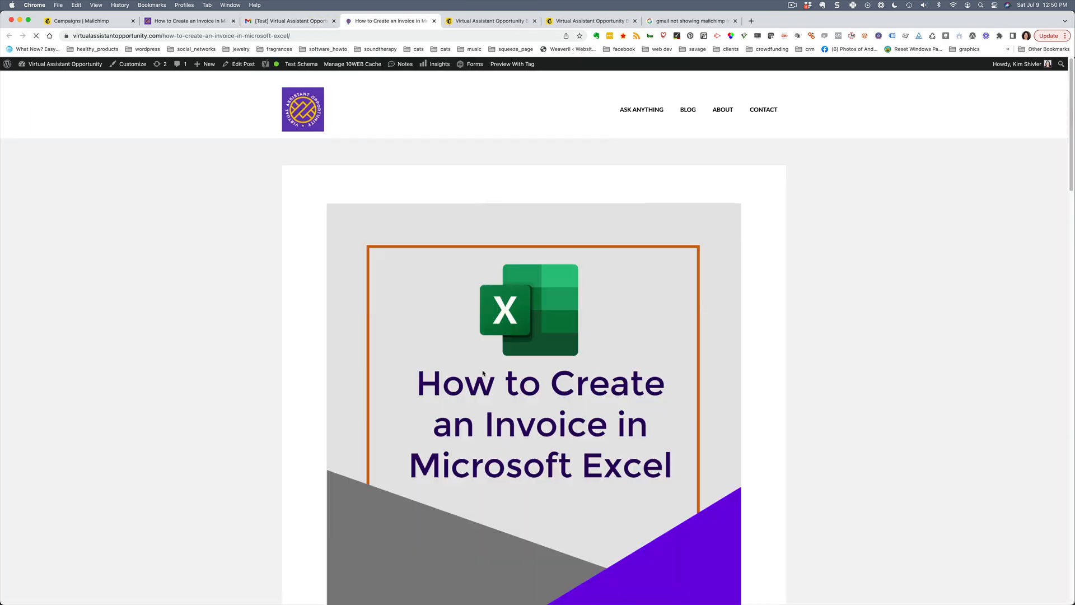
scroll(482, 366, "down", 10)
scroll(482, 366, "down", 12)
scroll(482, 366, "up", 20)
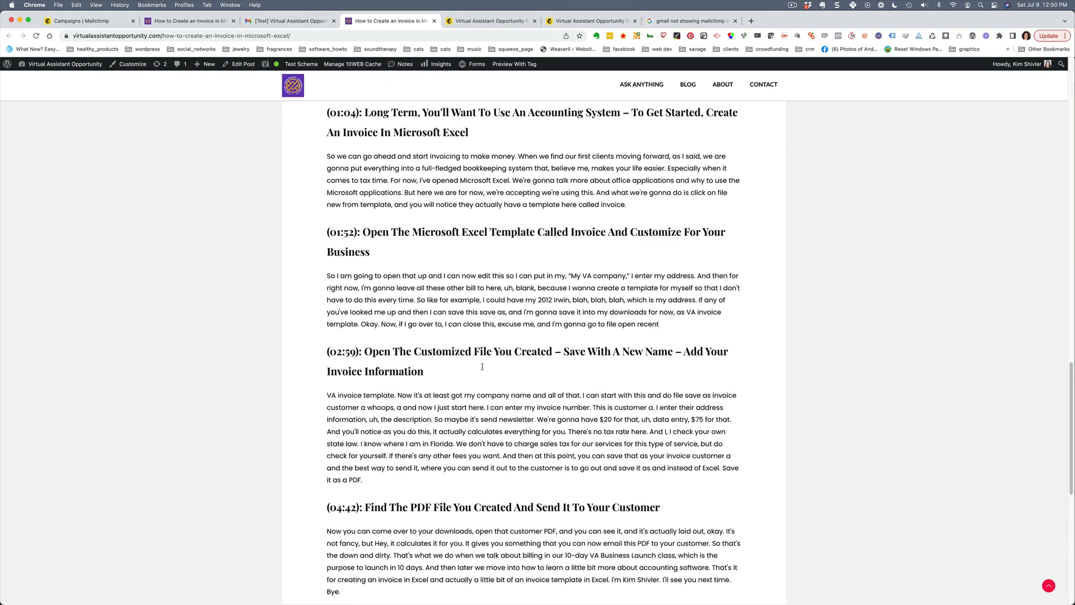
left_click(289, 21)
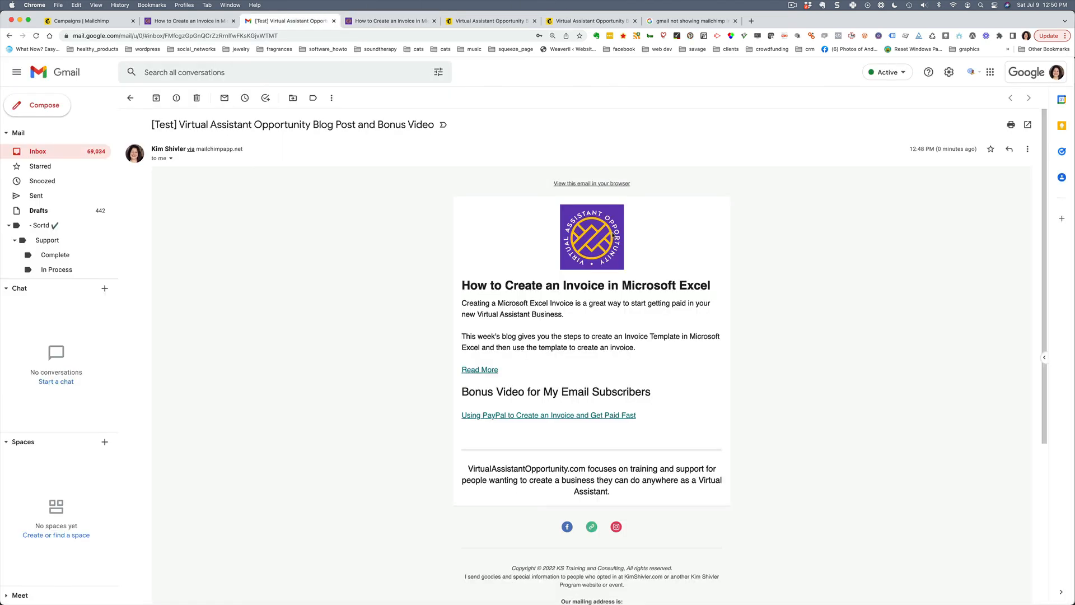
left_click(557, 416)
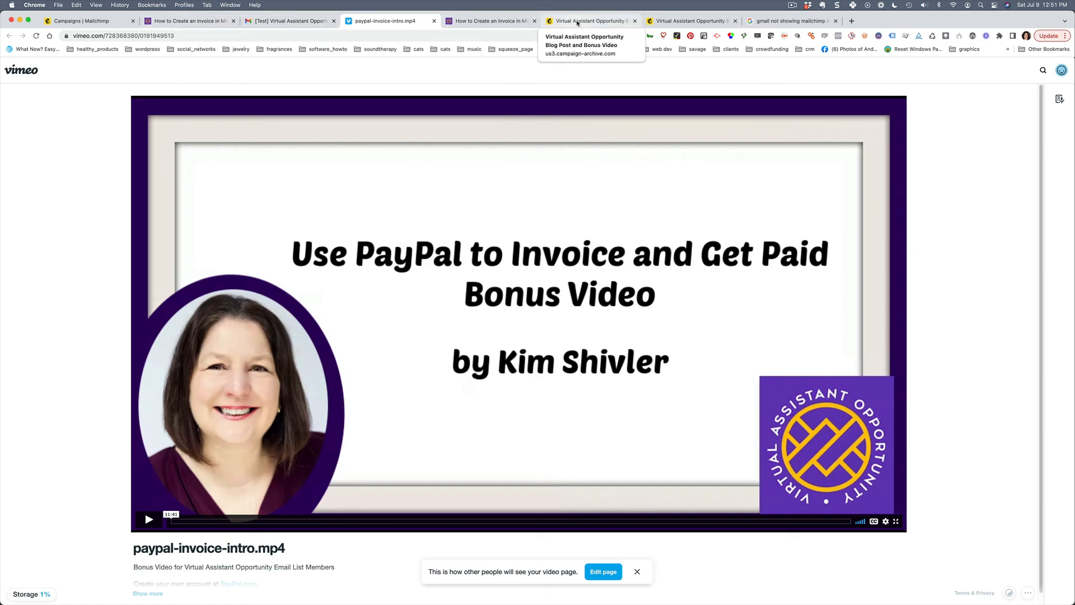
Step: Return to the Mailchimp campaign and send it immediately to its selected recipients
left_click(97, 22)
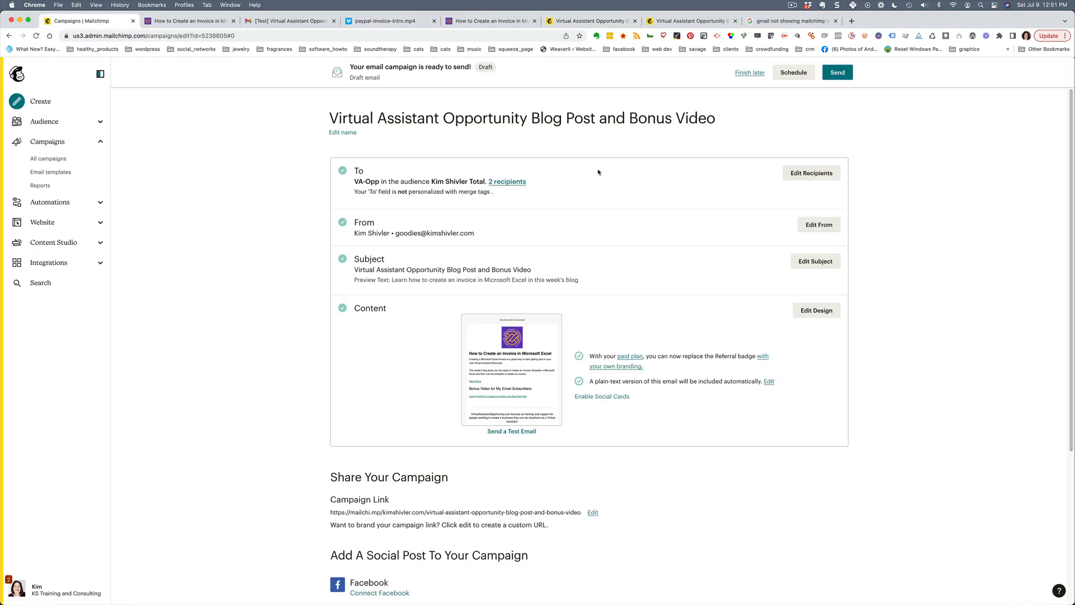
left_click(838, 75)
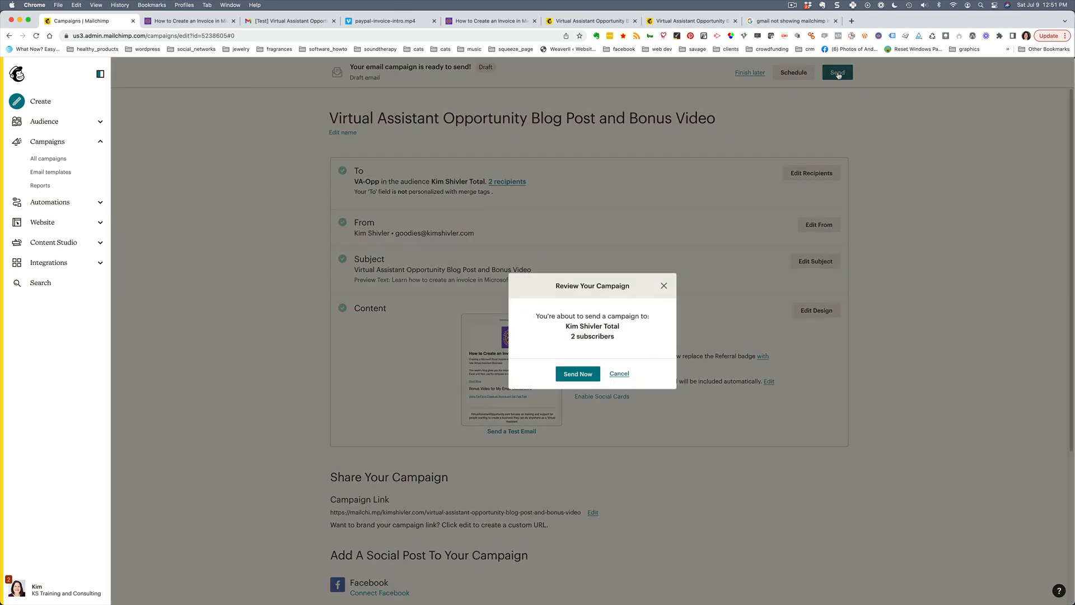
left_click(576, 375)
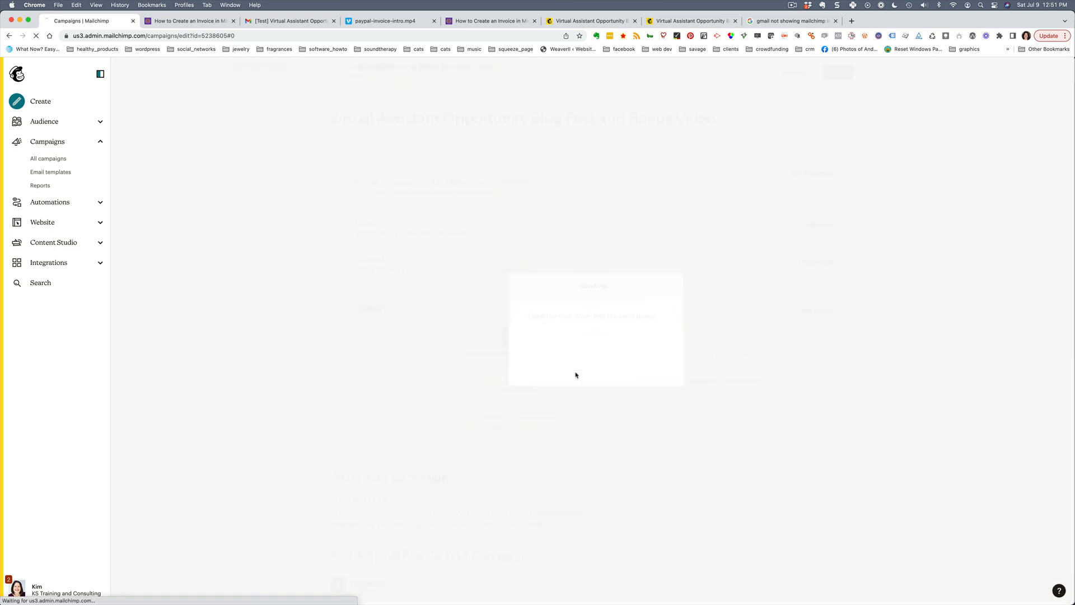